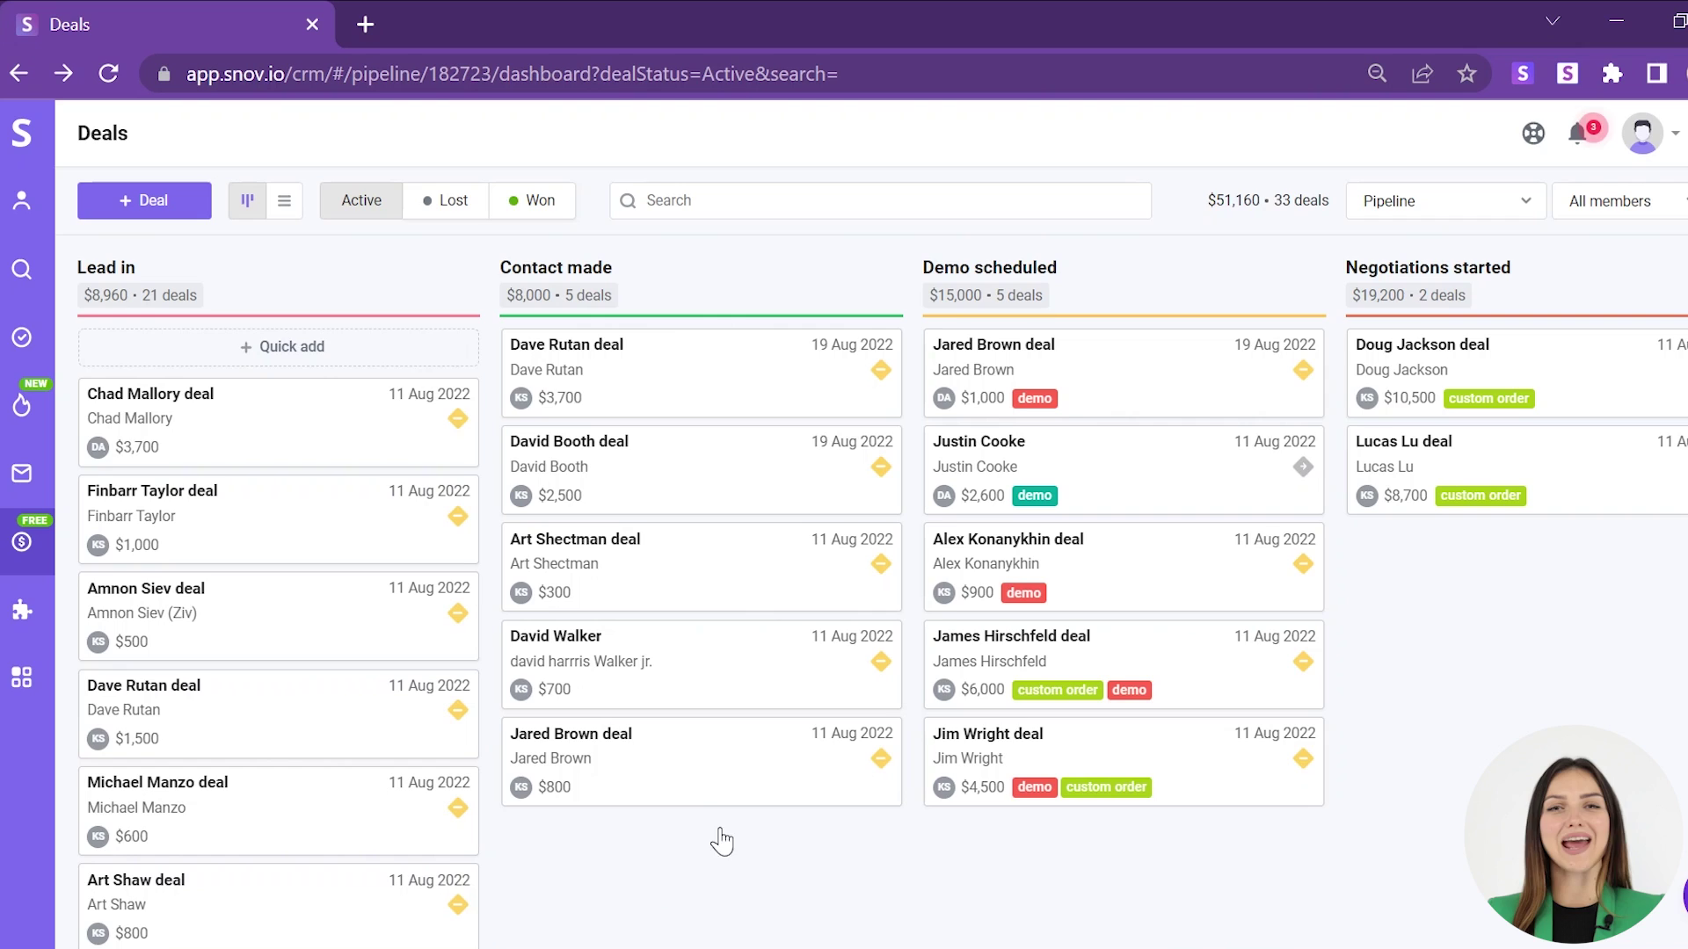
# - Open the top Contact made deal and start a new task named 'Demo call'
pyautogui.click(567, 373)
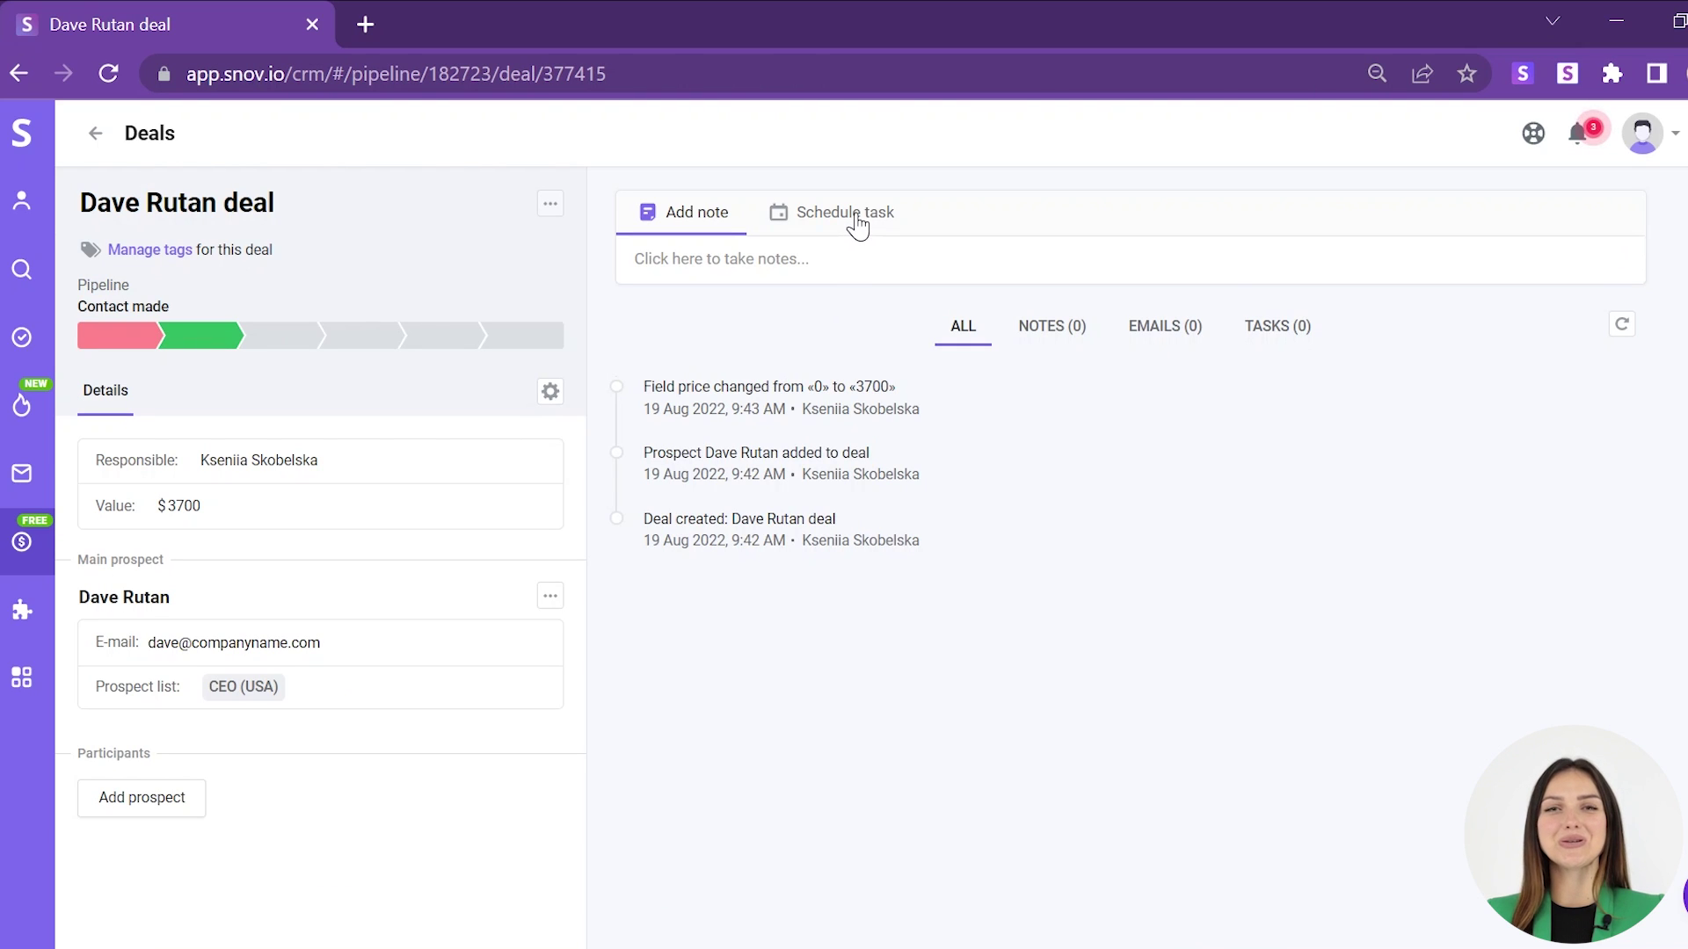
pyautogui.click(858, 220)
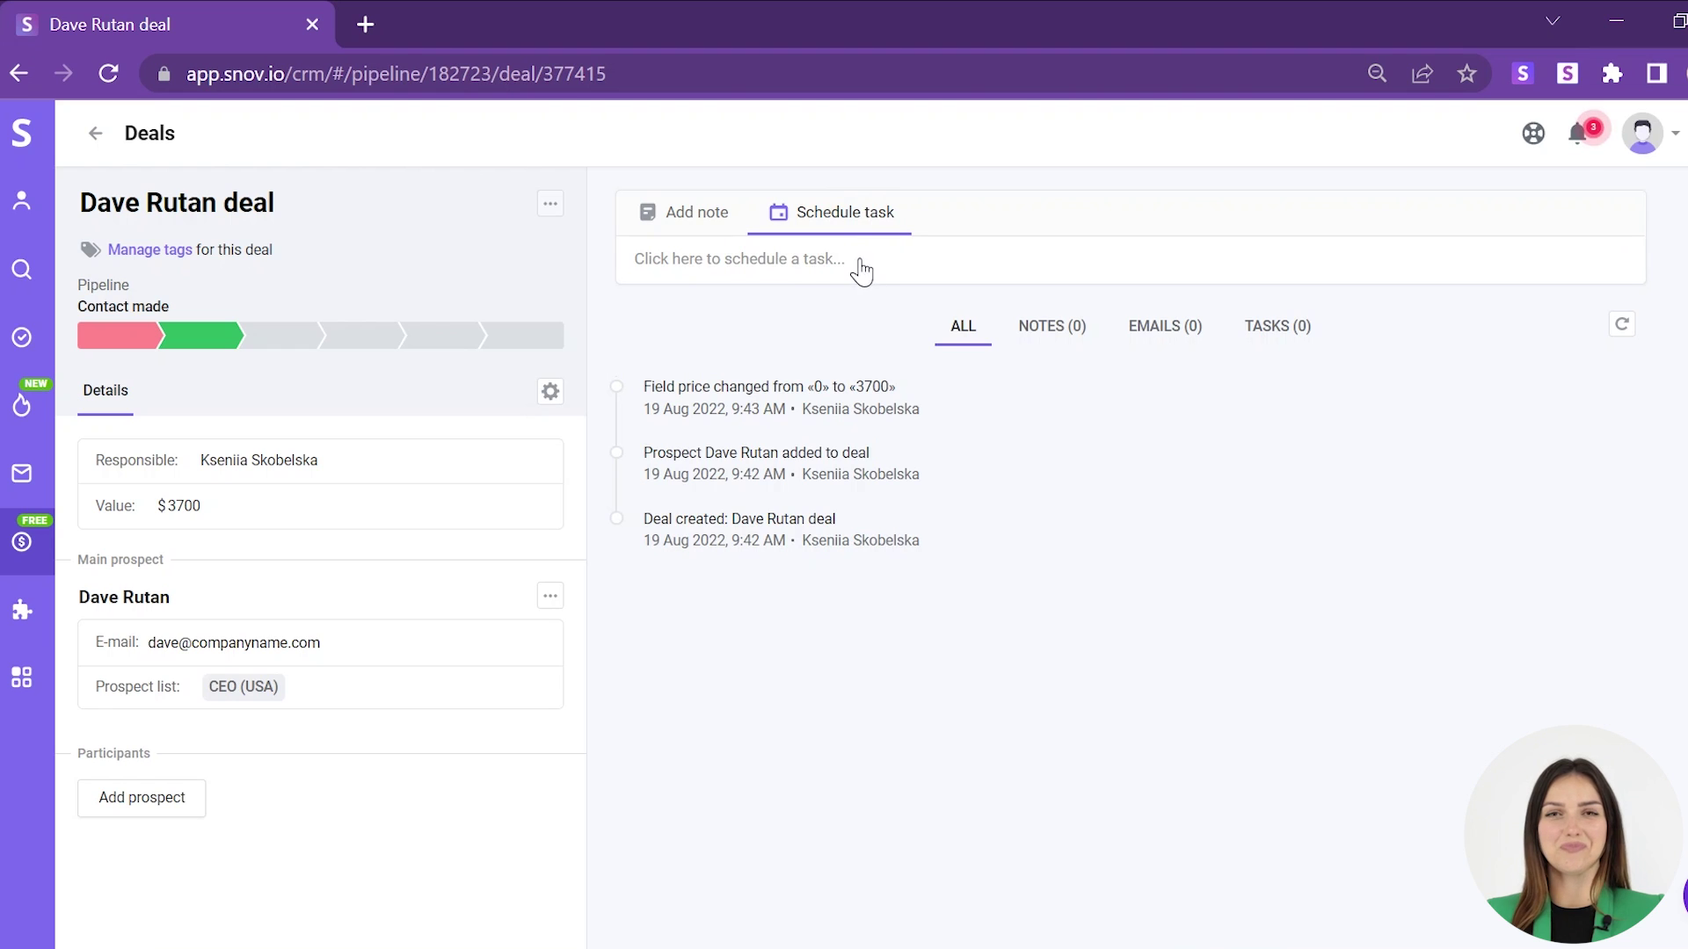
pyautogui.click(859, 266)
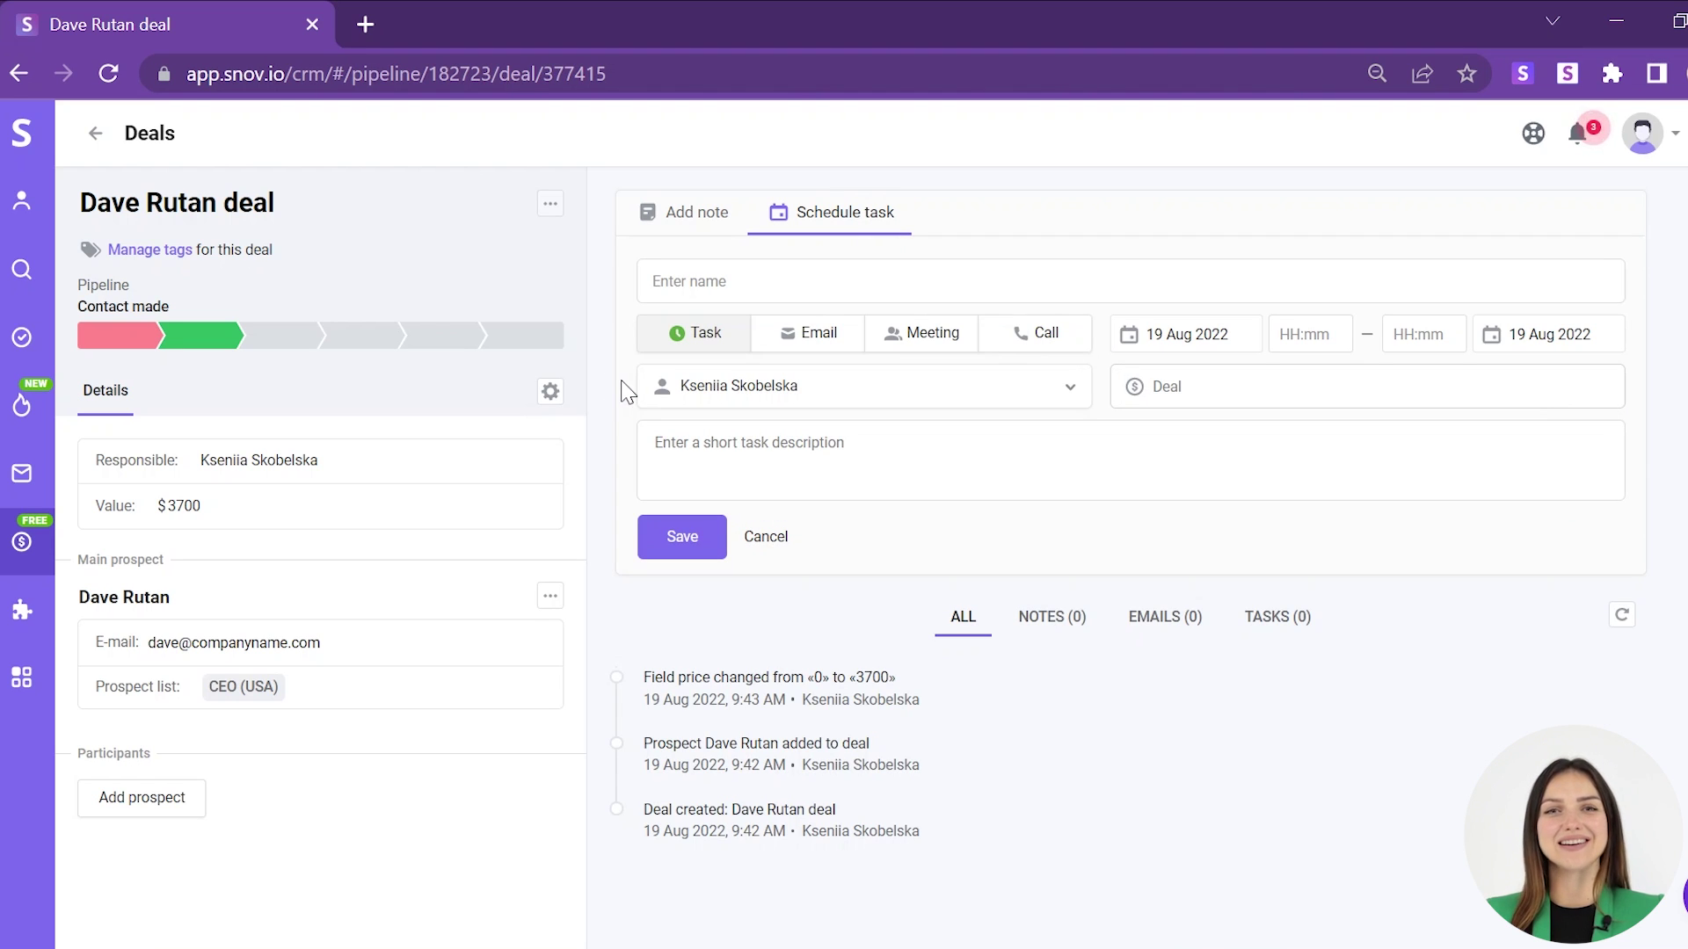
pyautogui.click(716, 281)
pyautogui.write('Demo call')
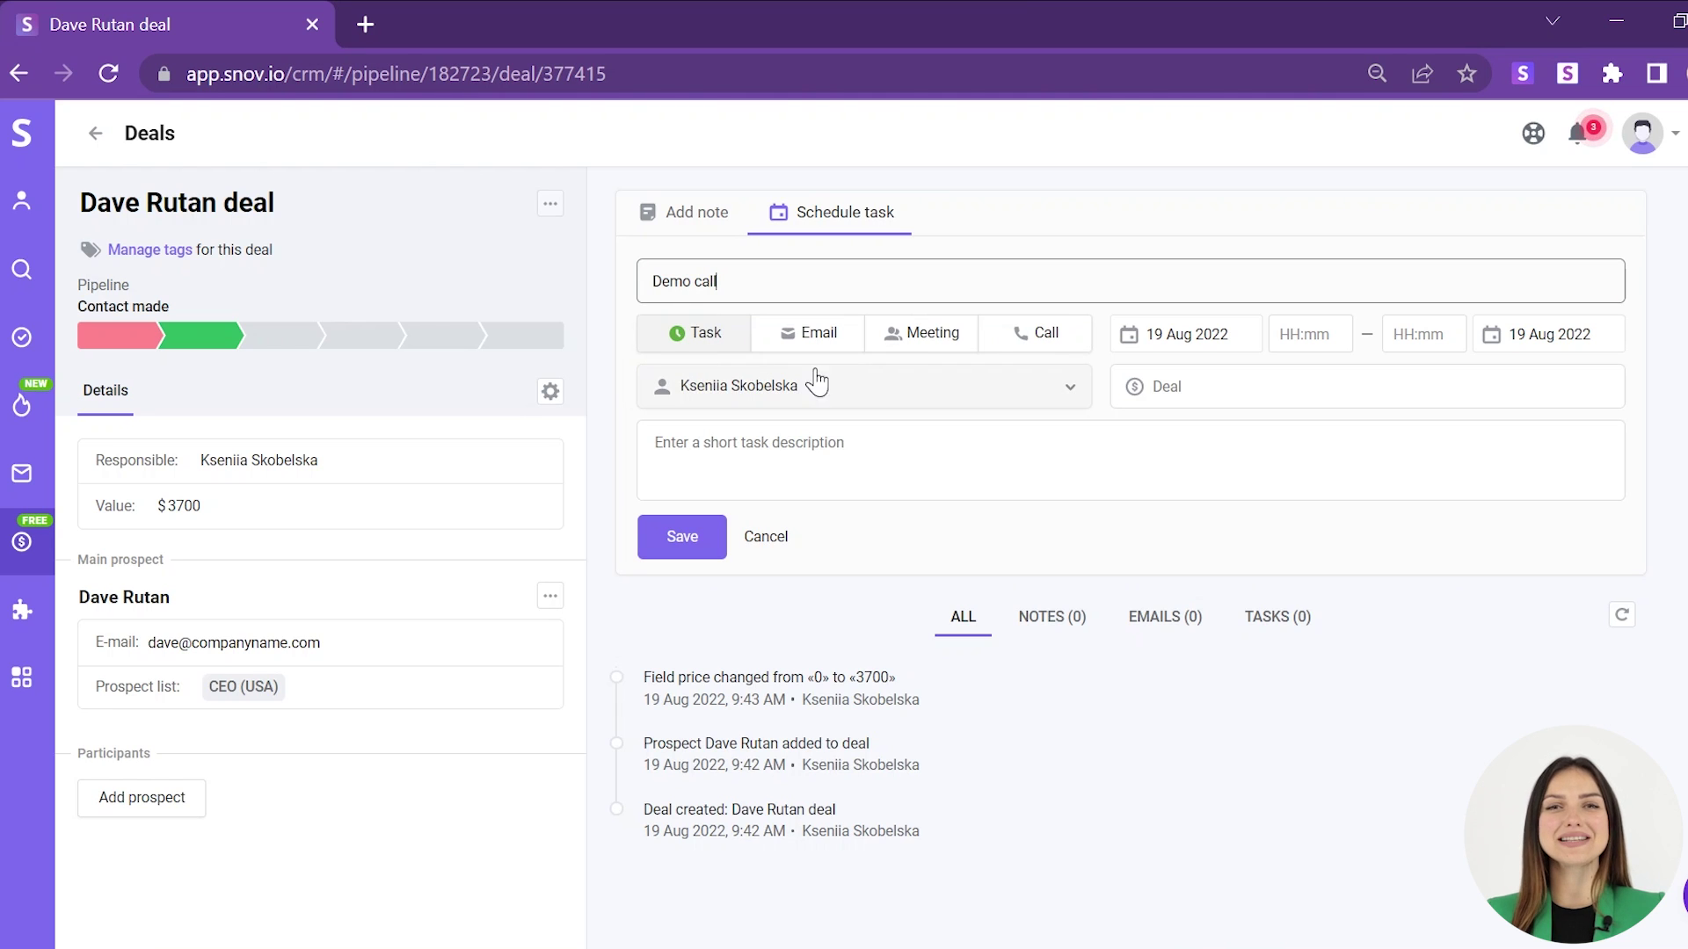
# - Make the task a meeting on 22 Aug 2022 from 02:00 to 03:00 PM
pyautogui.click(932, 336)
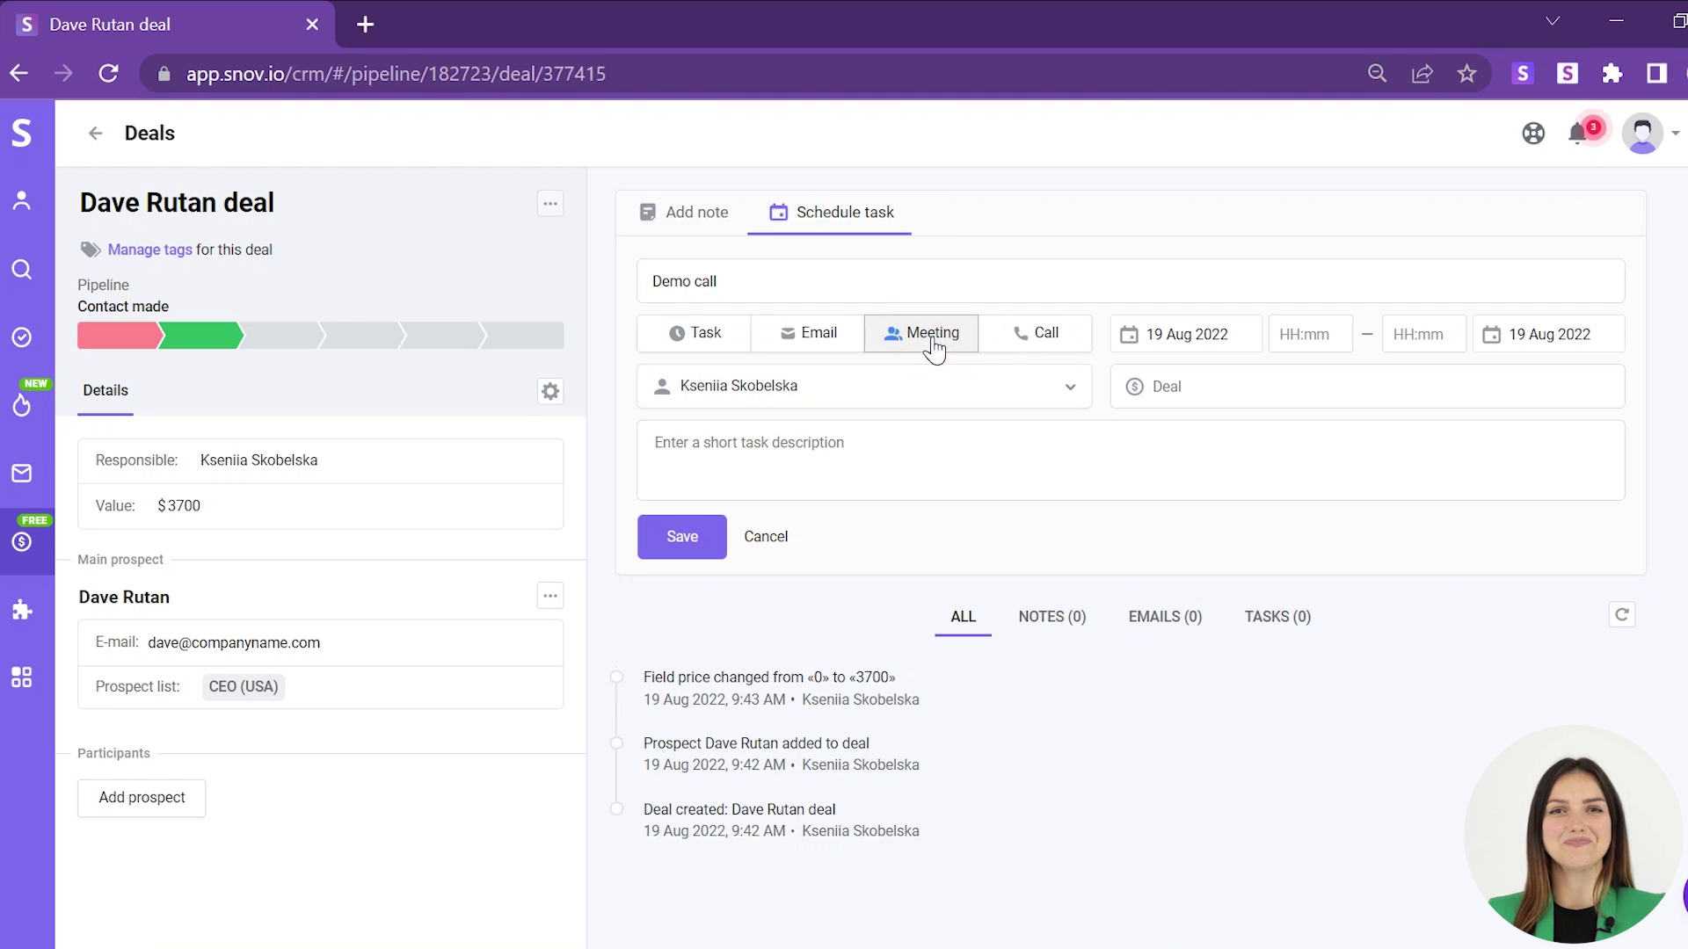
pyautogui.click(1196, 337)
pyautogui.click(991, 591)
pyautogui.click(1309, 337)
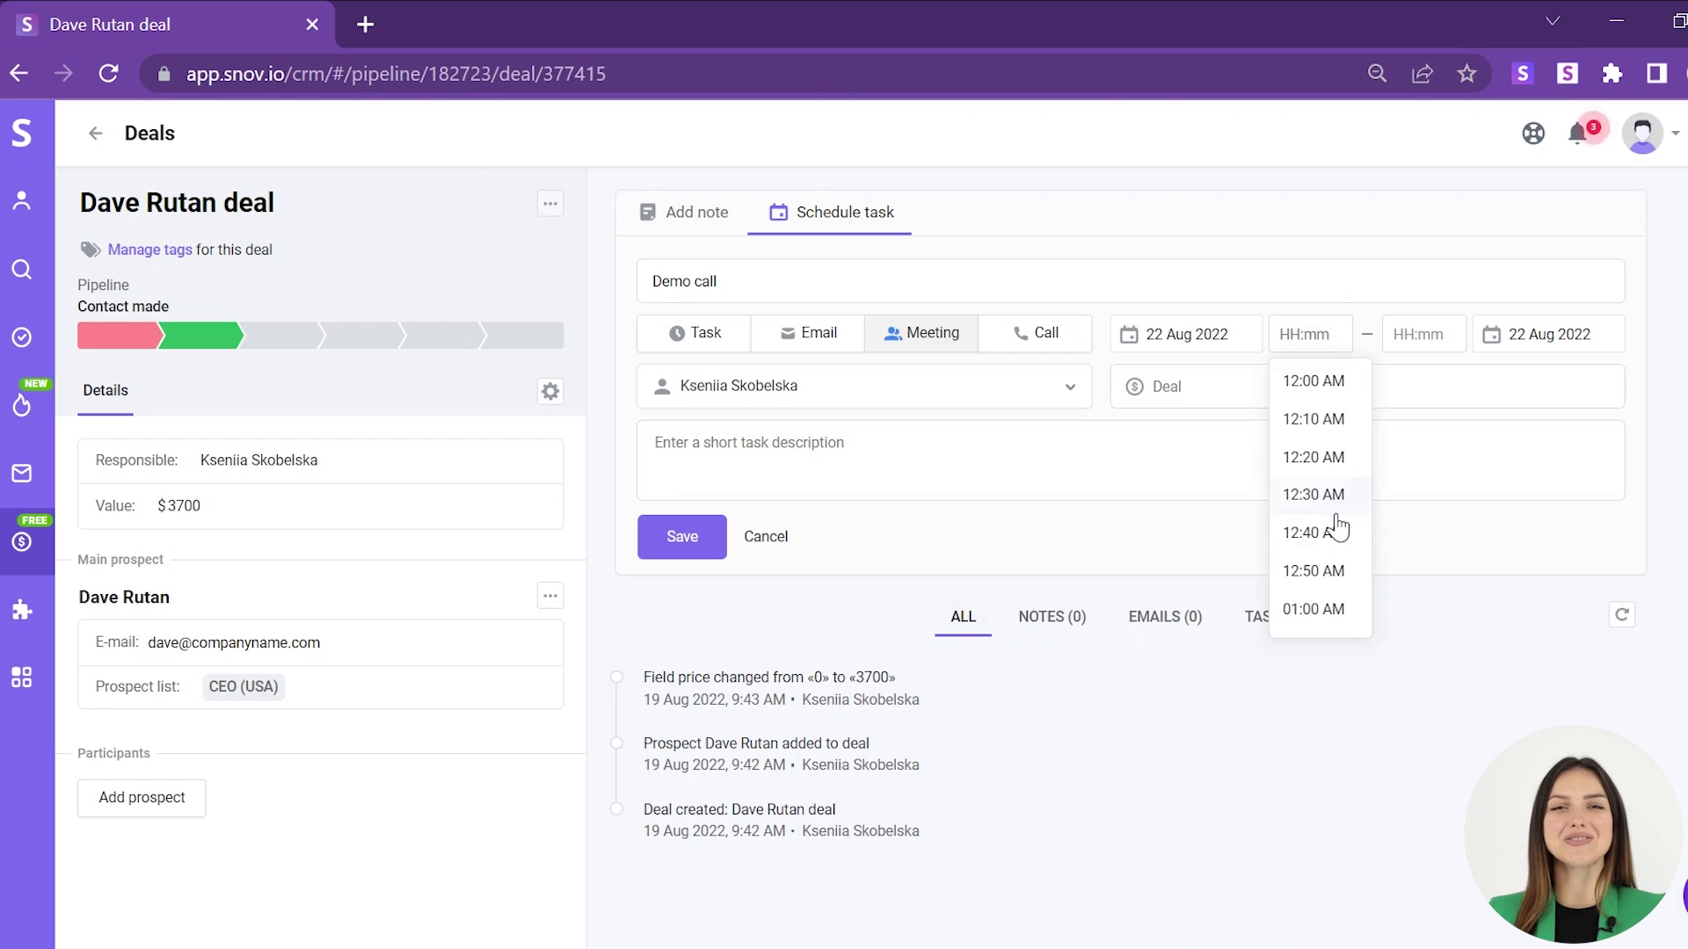
pyautogui.scroll(-20, 1336, 536)
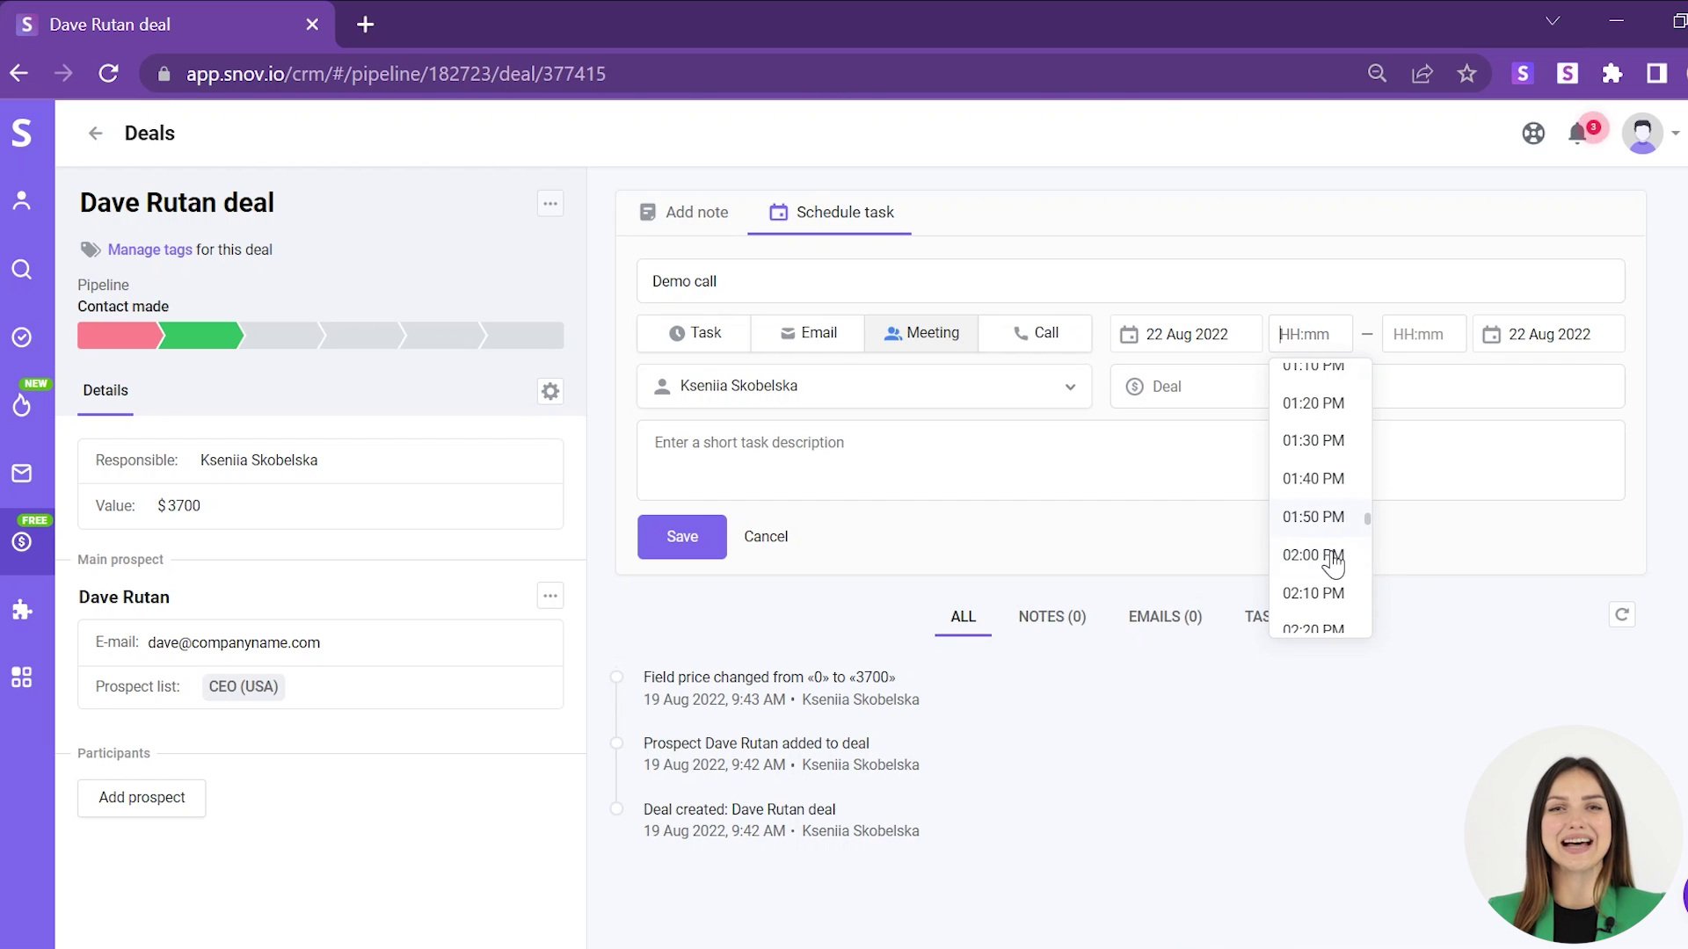
pyautogui.click(1315, 556)
# - Describe it as a call with the contact and team, link the Contact made deal, and save
pyautogui.click(716, 448)
pyautogui.write('A call')
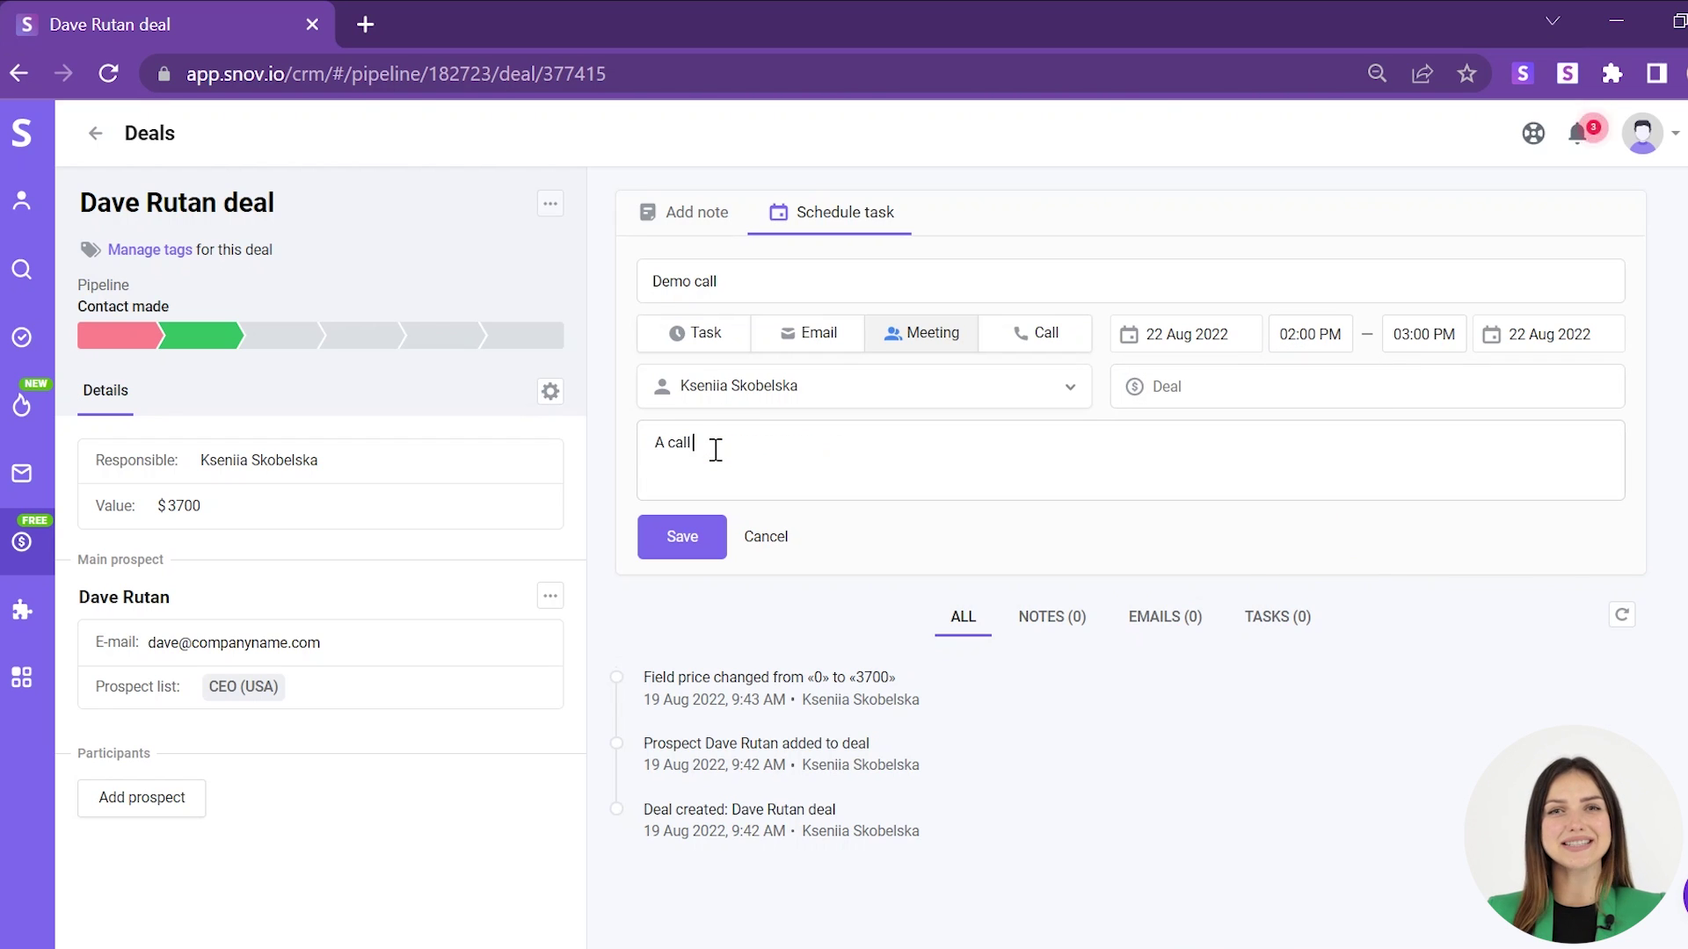
pyautogui.write(' with Dave and the team to discuss custom order details')
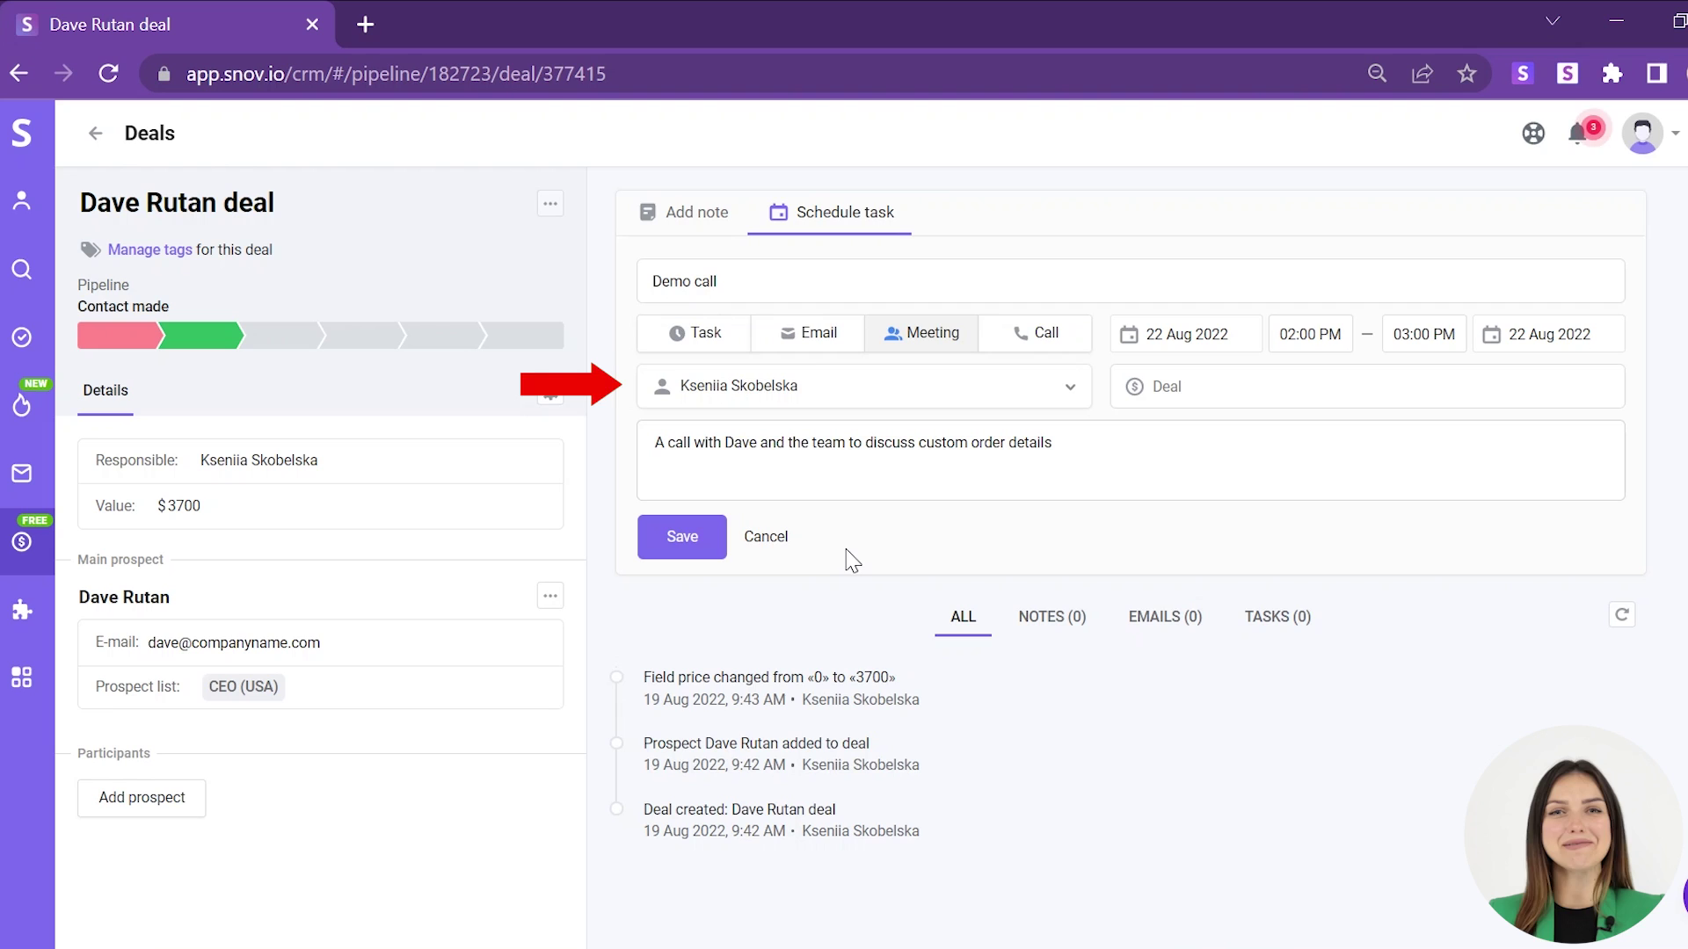
pyautogui.click(1198, 386)
pyautogui.write('Dave')
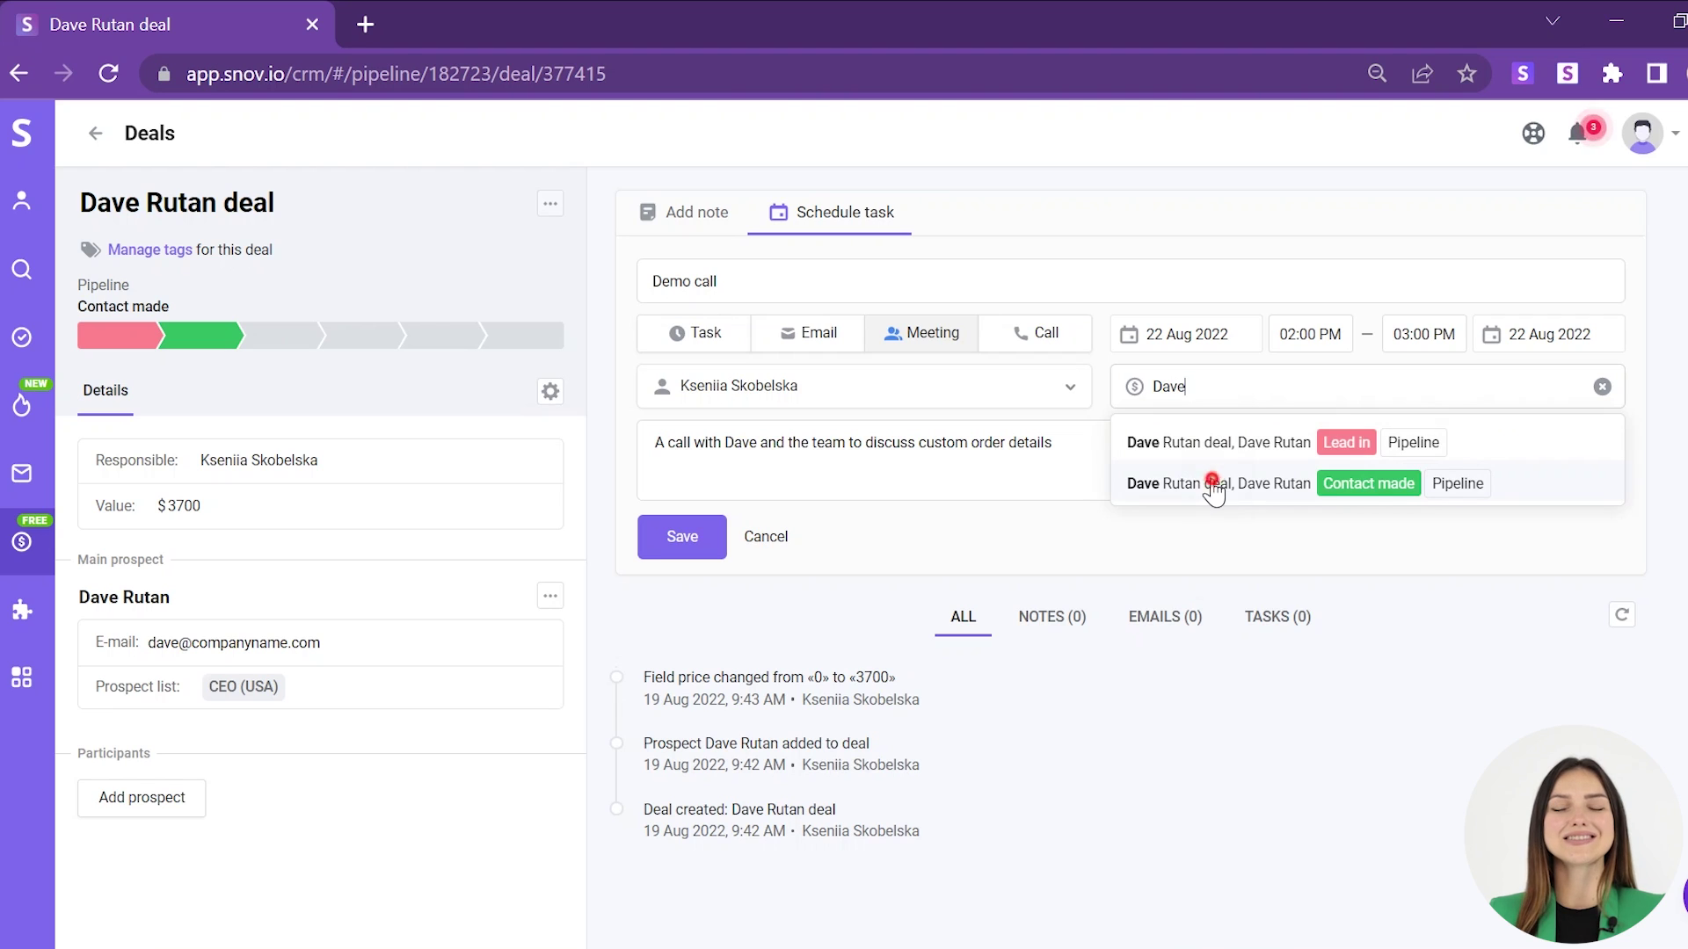
pyautogui.click(1213, 484)
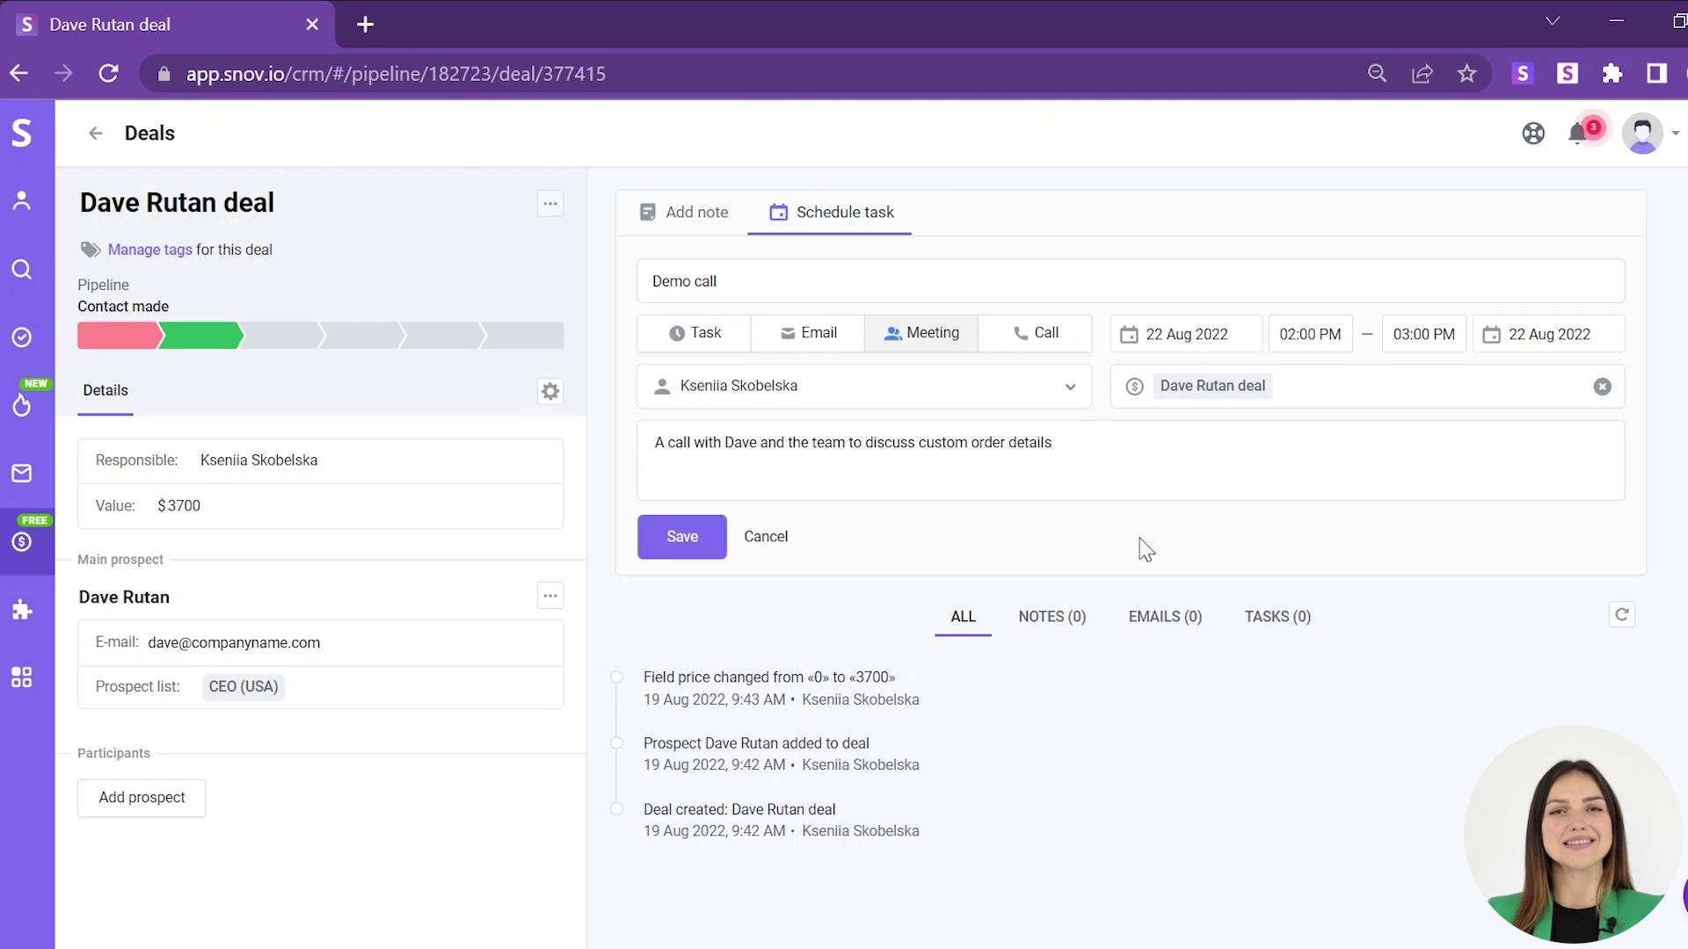
pyautogui.click(675, 547)
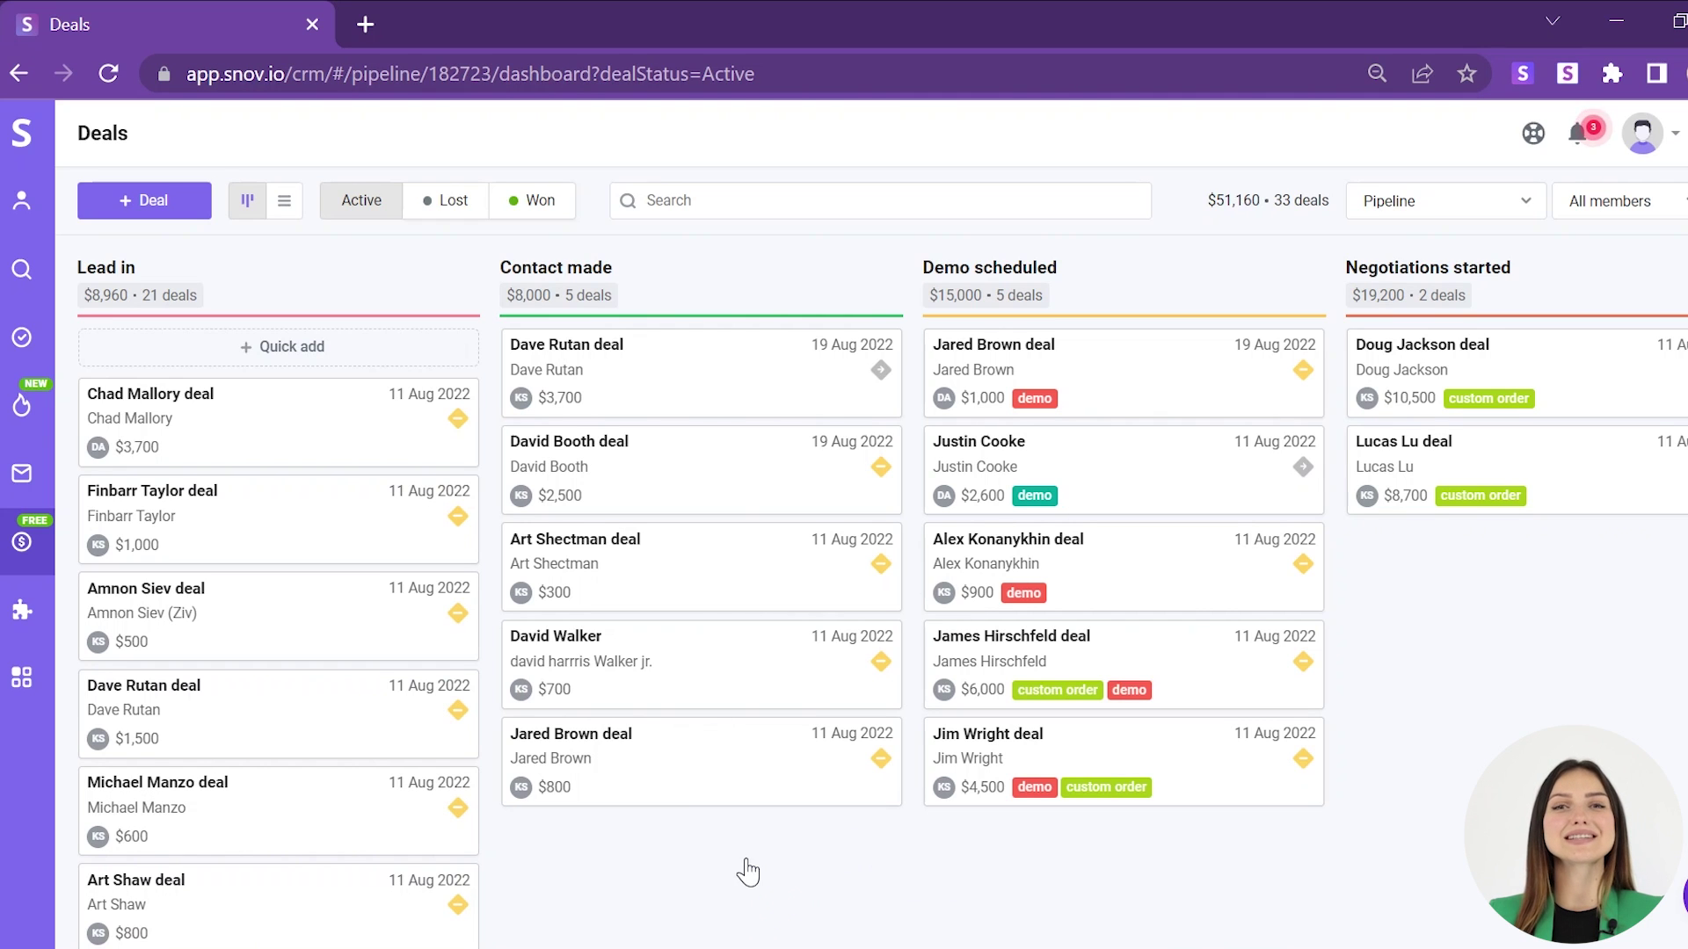
# - Go to the CRM Tasks page, switch to calendar view, then back to list view
pyautogui.moveTo(21, 540)
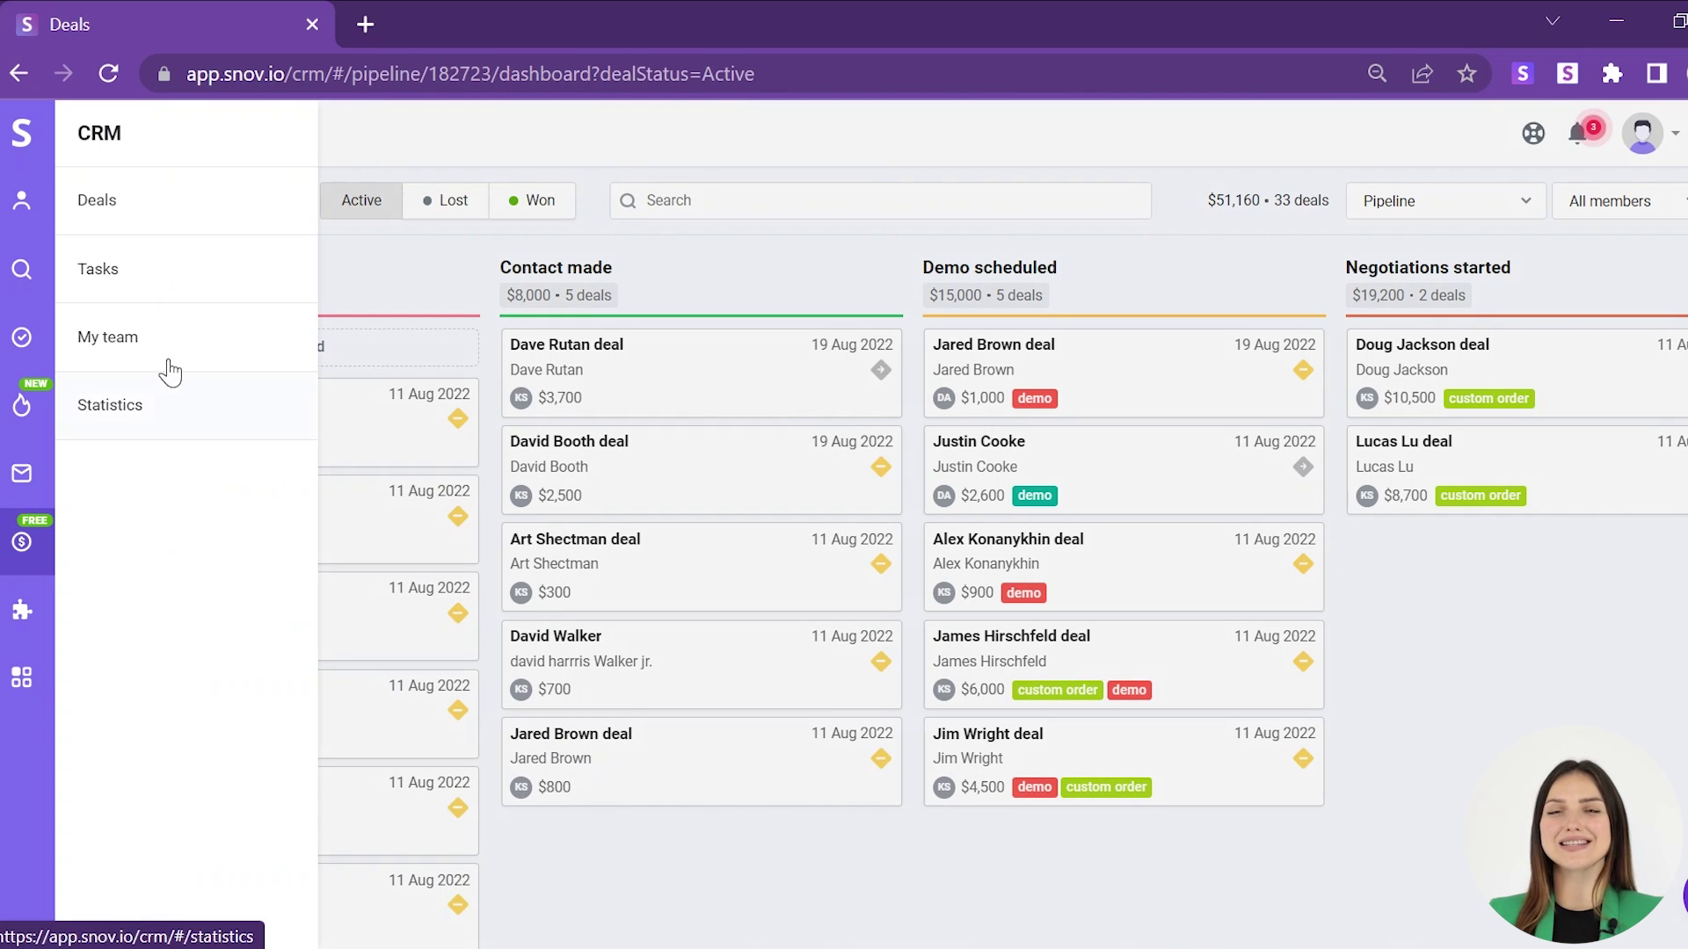
pyautogui.click(152, 279)
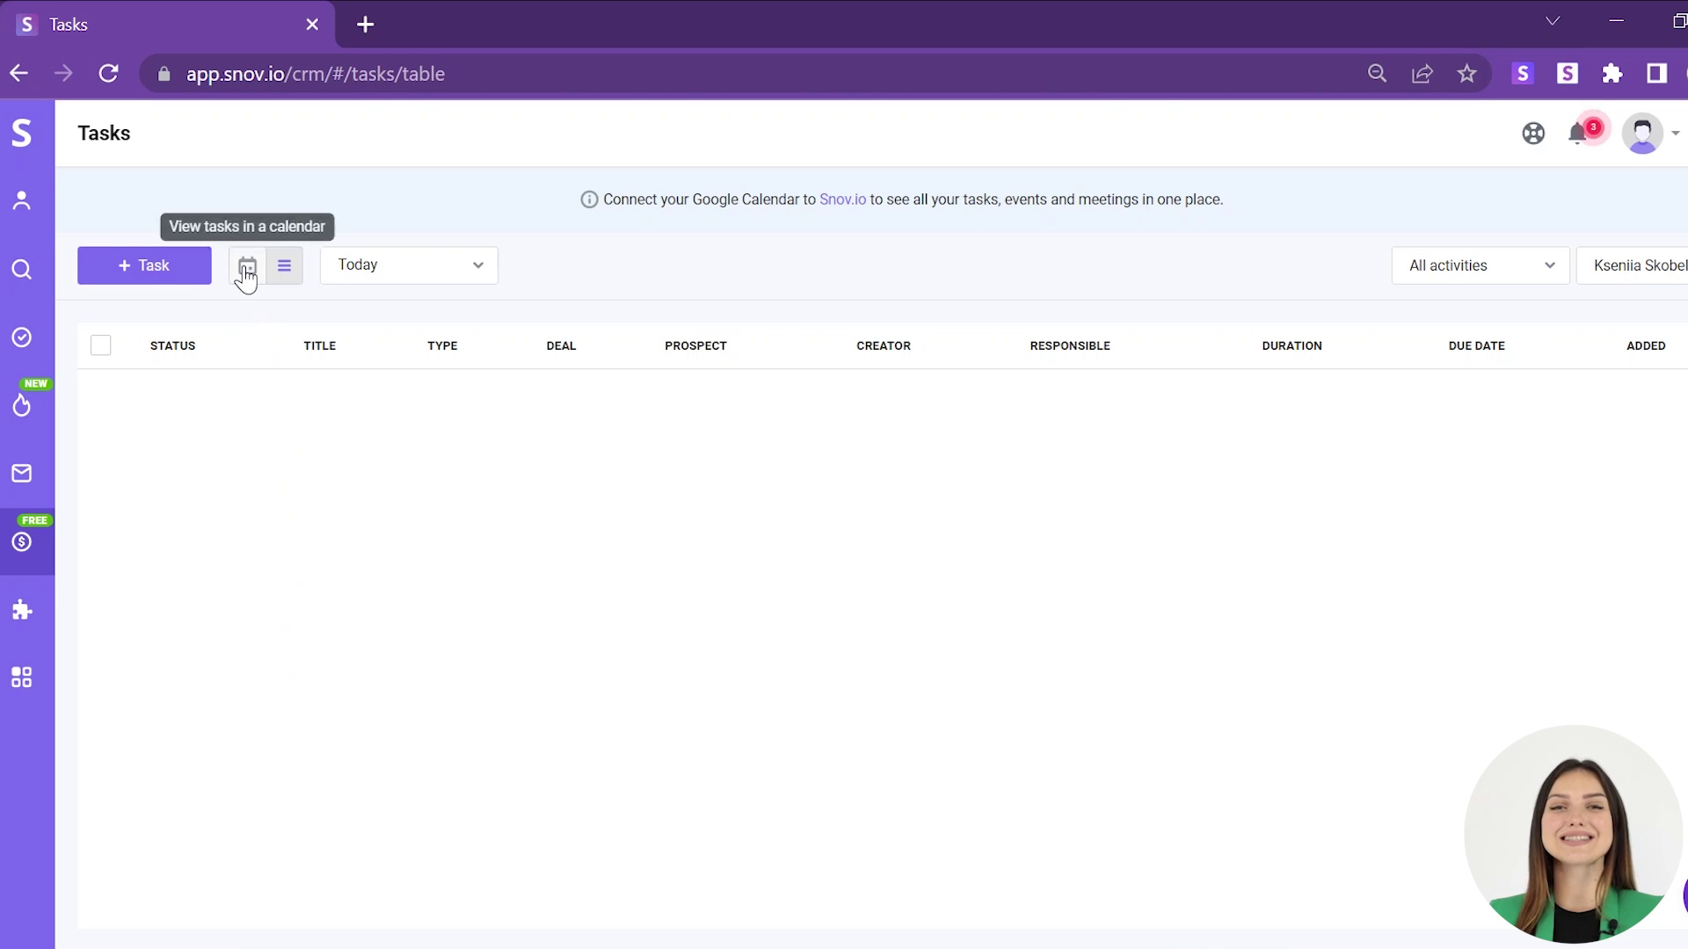
pyautogui.click(247, 267)
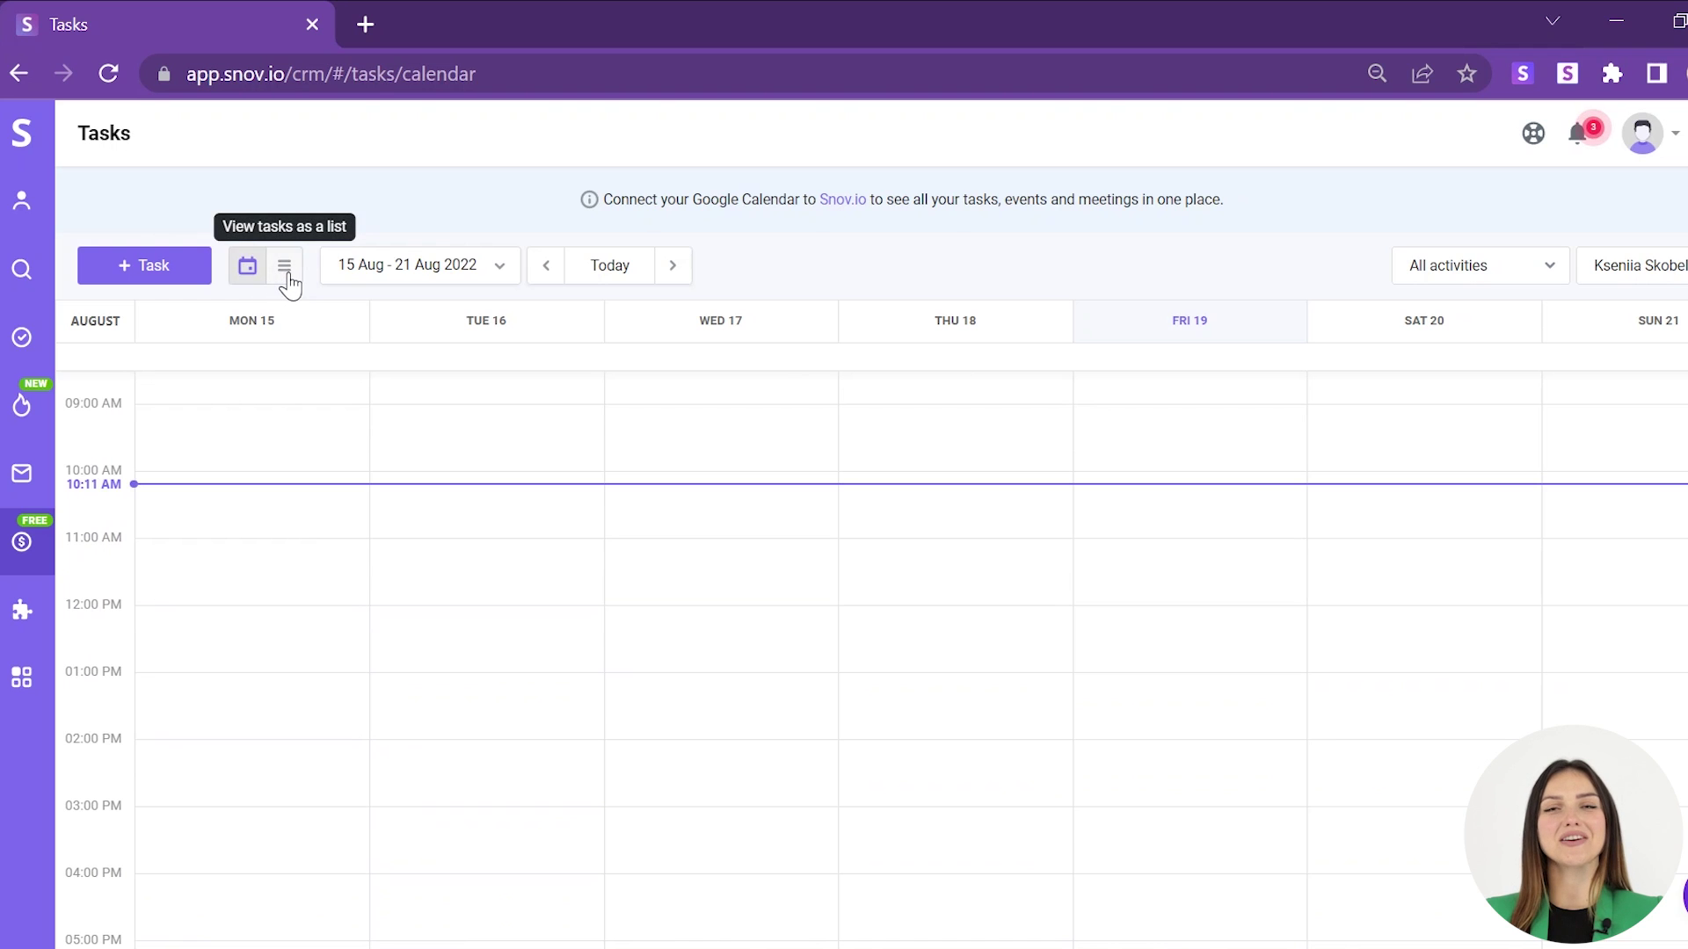
pyautogui.click(287, 274)
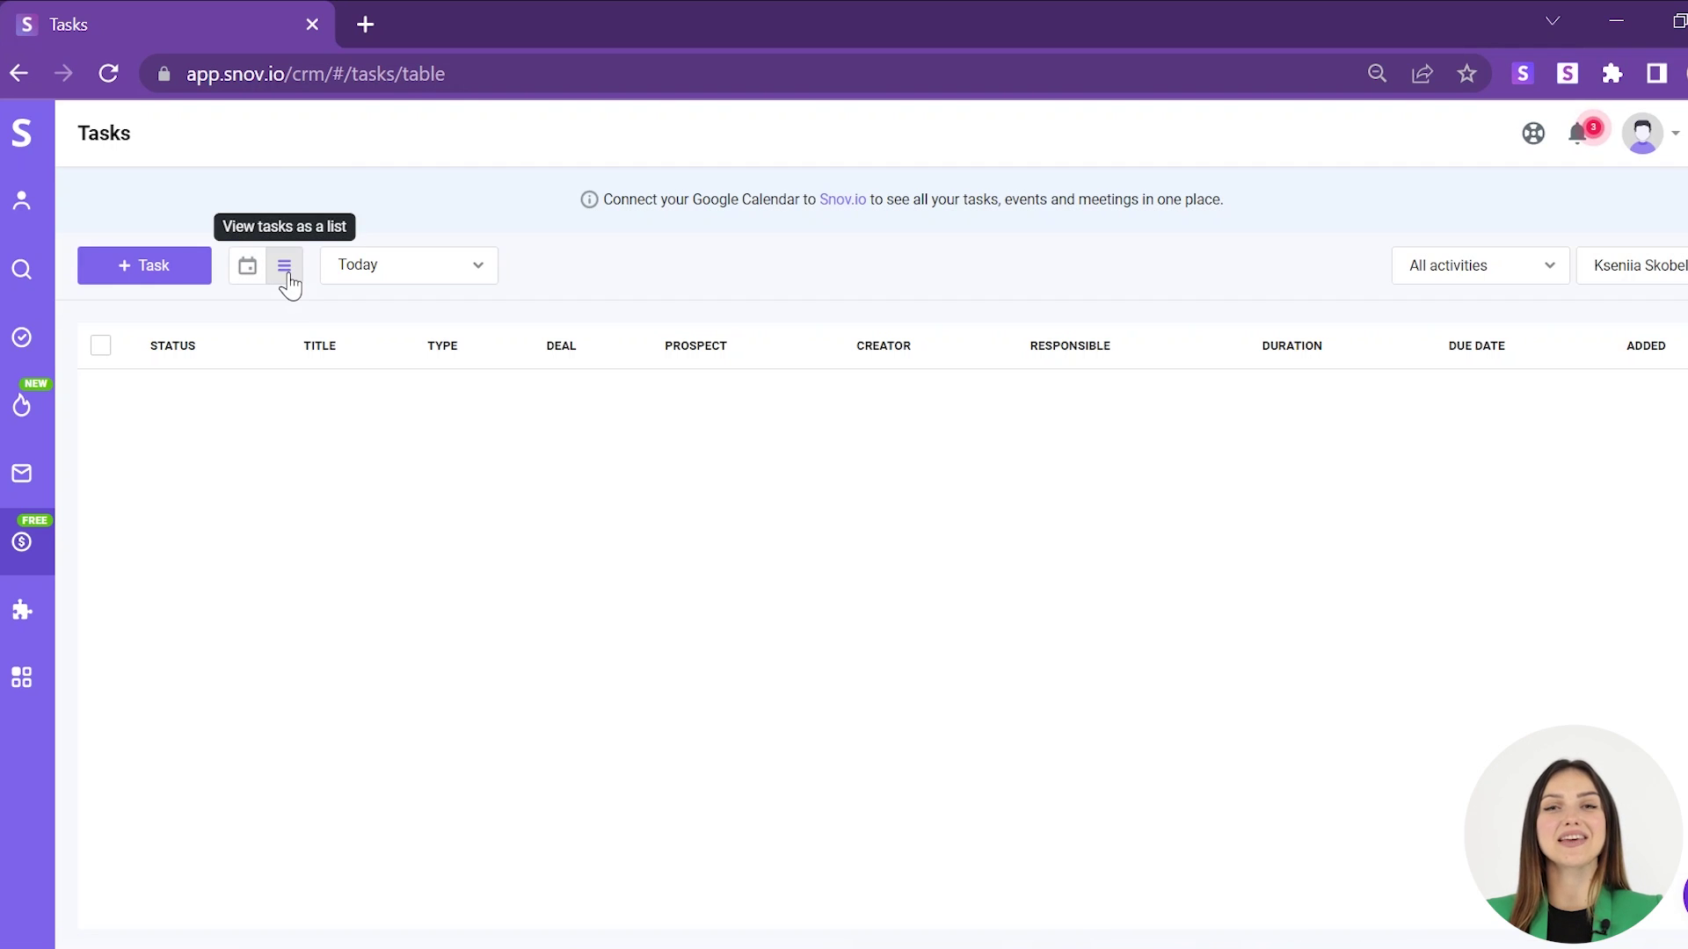
# - Create an email task 'Email follow up' running 09:00 to 09:10 AM
pyautogui.click(208, 278)
pyautogui.click(727, 357)
pyautogui.write('Email follow up')
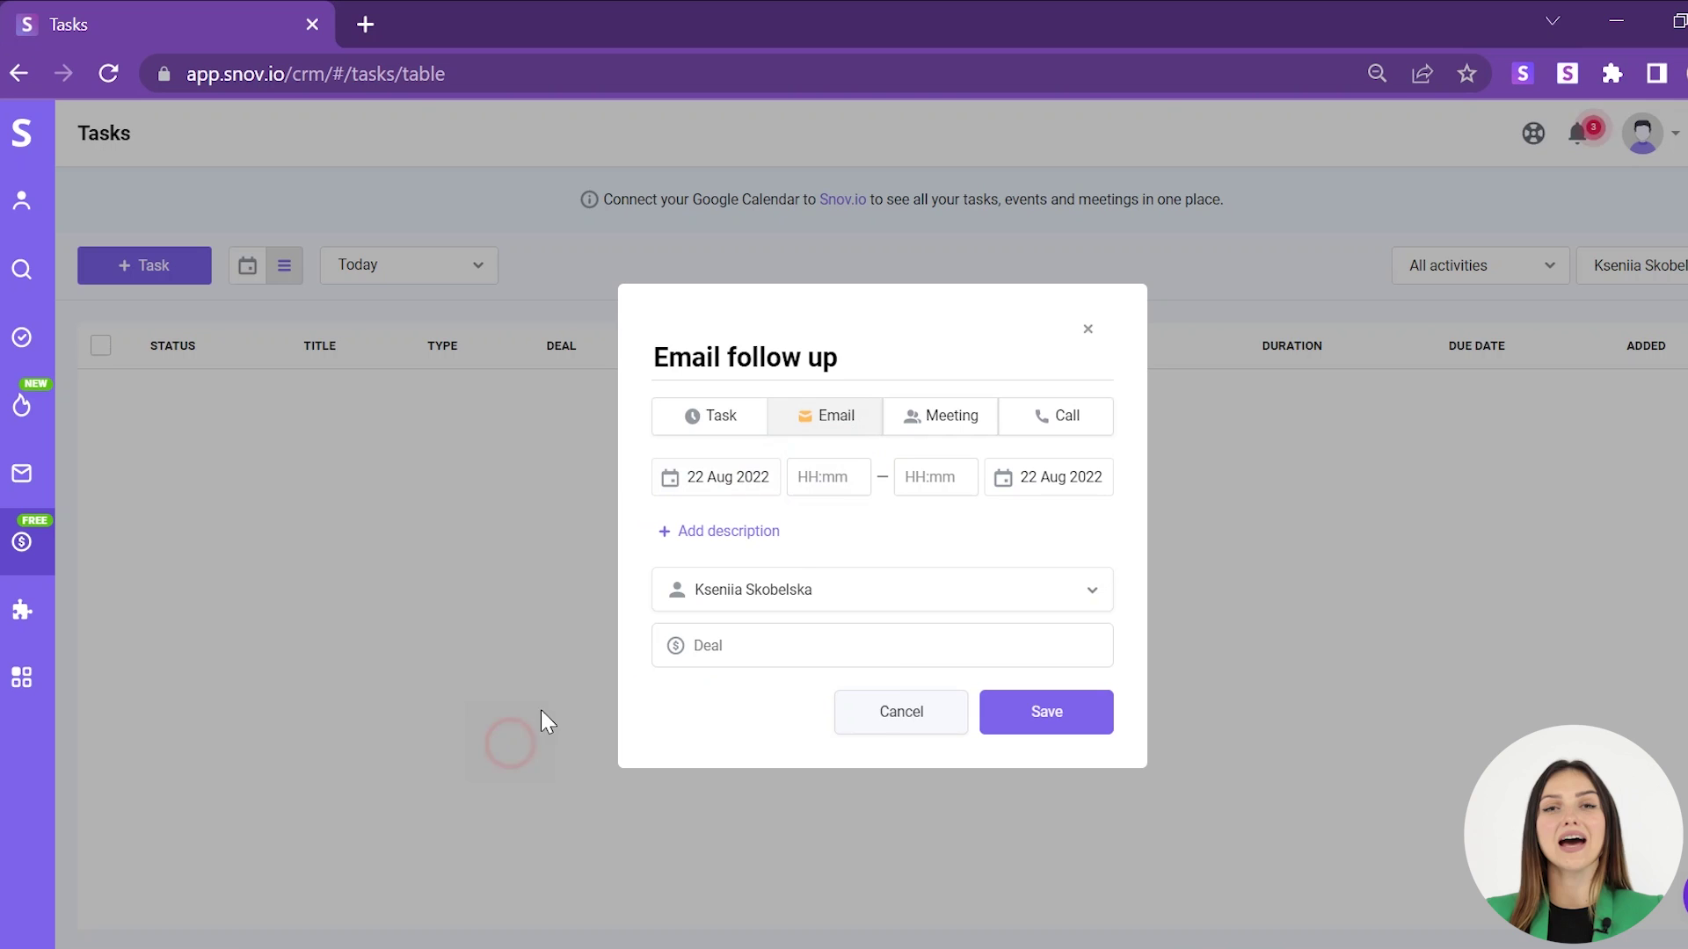
pyautogui.click(828, 478)
pyautogui.scroll(-8, 860, 672)
pyautogui.click(835, 563)
pyautogui.click(937, 477)
pyautogui.click(949, 524)
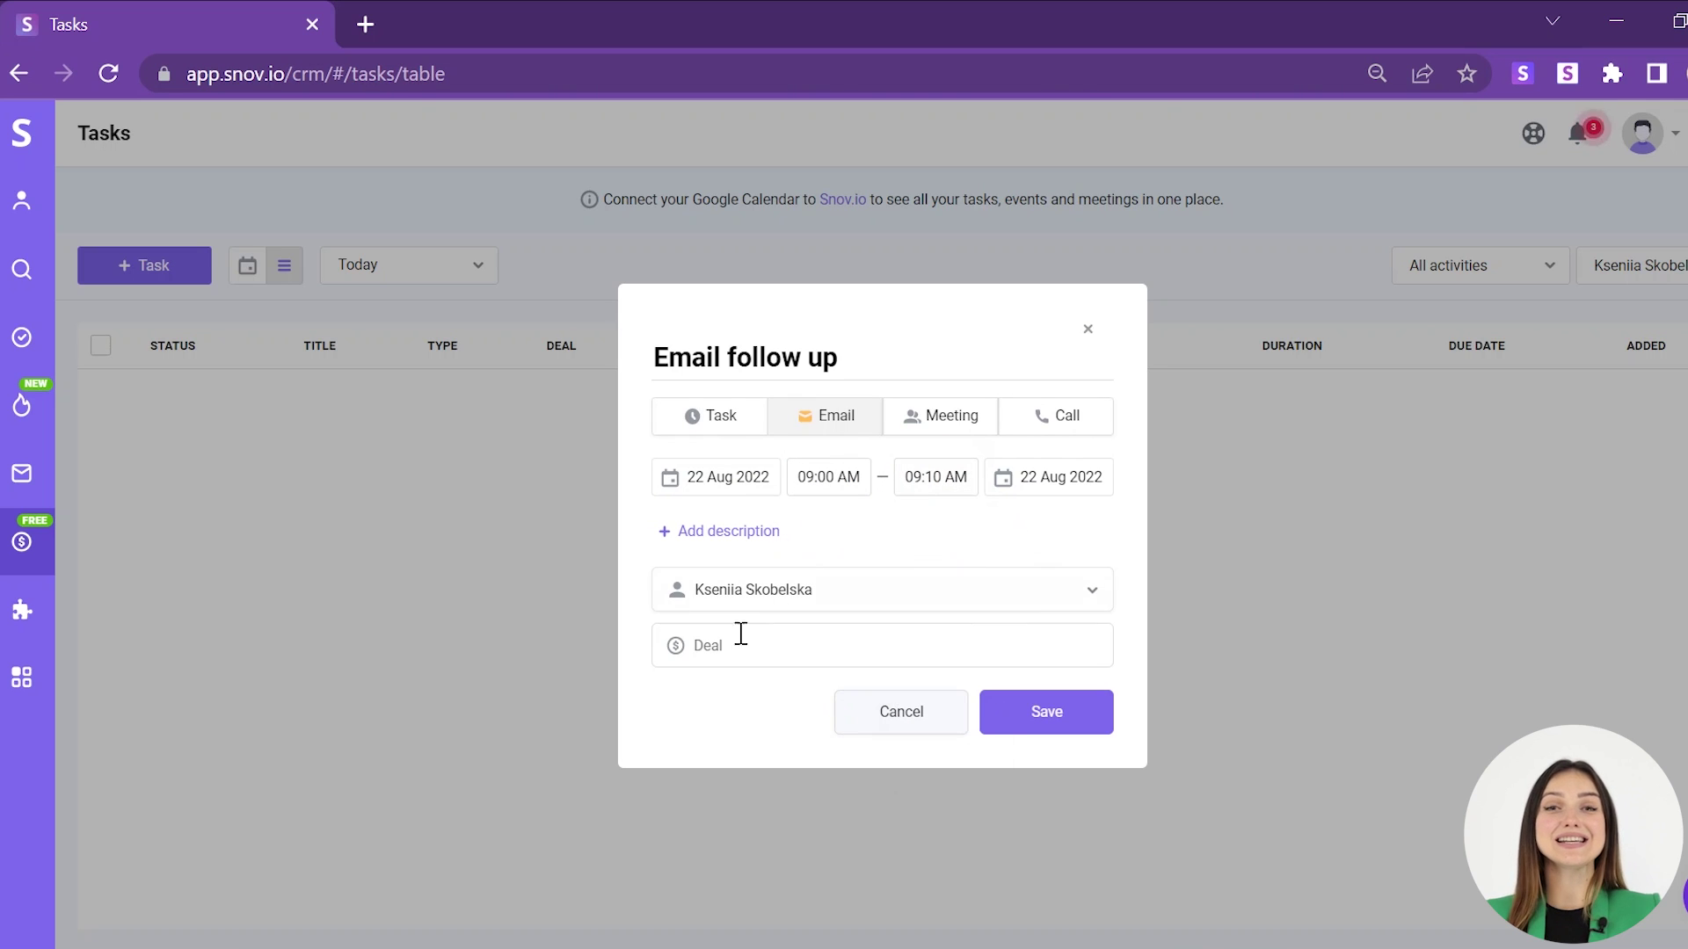
# - Link the Email follow up task to the found deal and save it
pyautogui.click(739, 646)
pyautogui.write('Lucas')
pyautogui.click(762, 693)
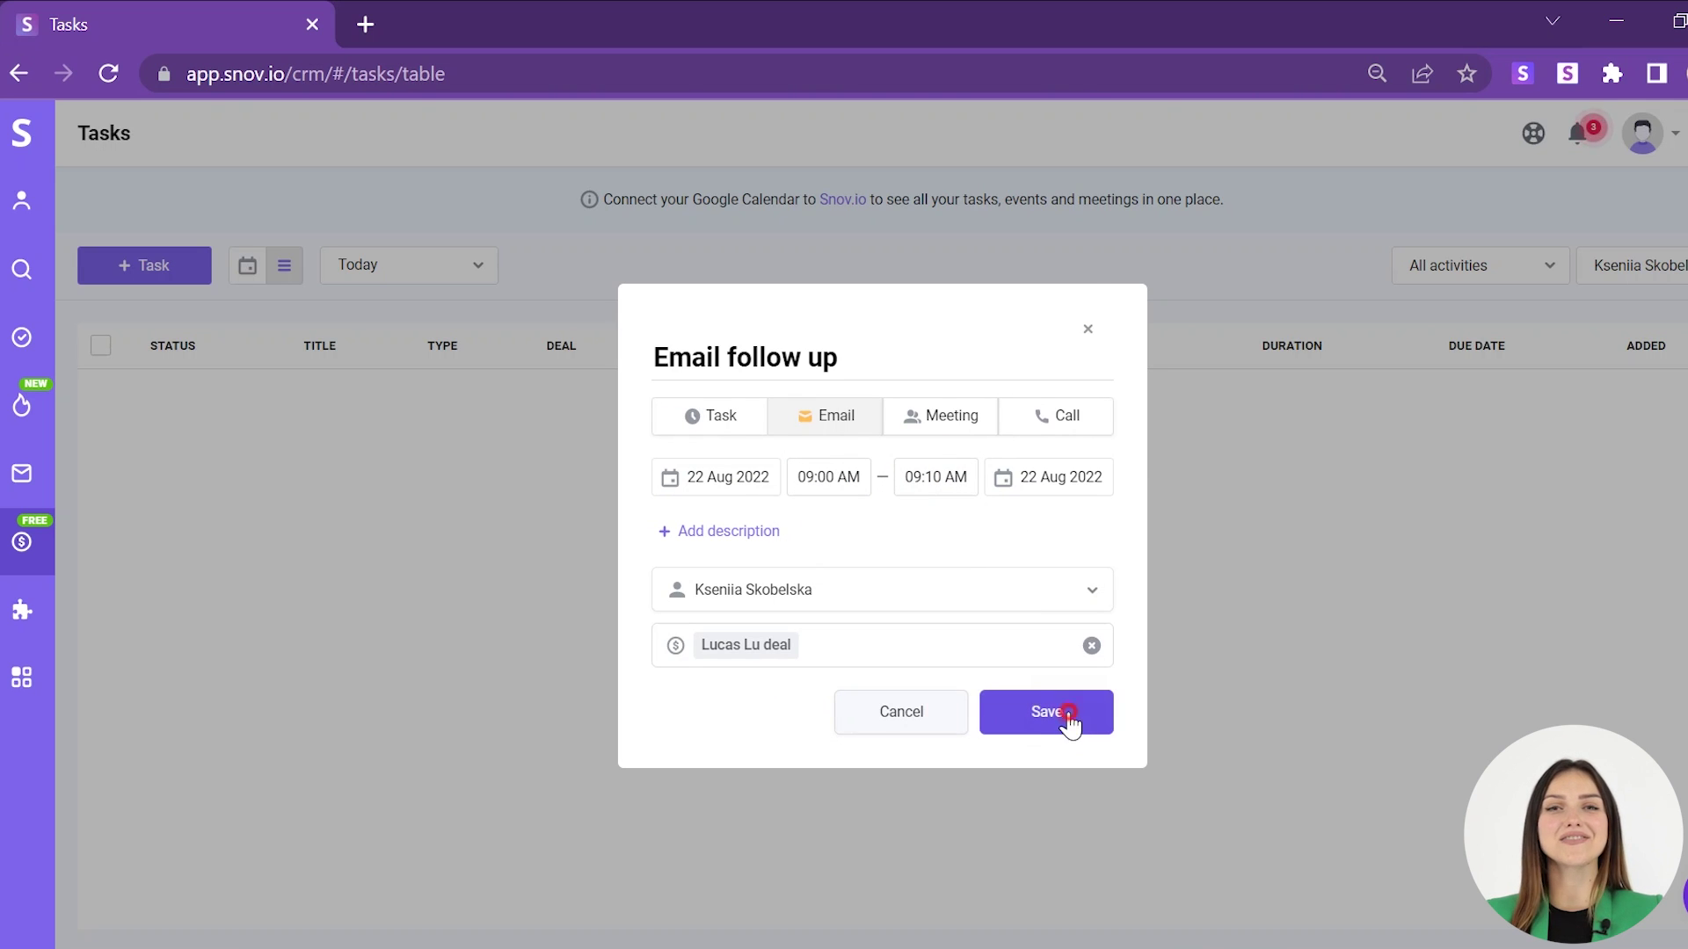
pyautogui.click(1066, 714)
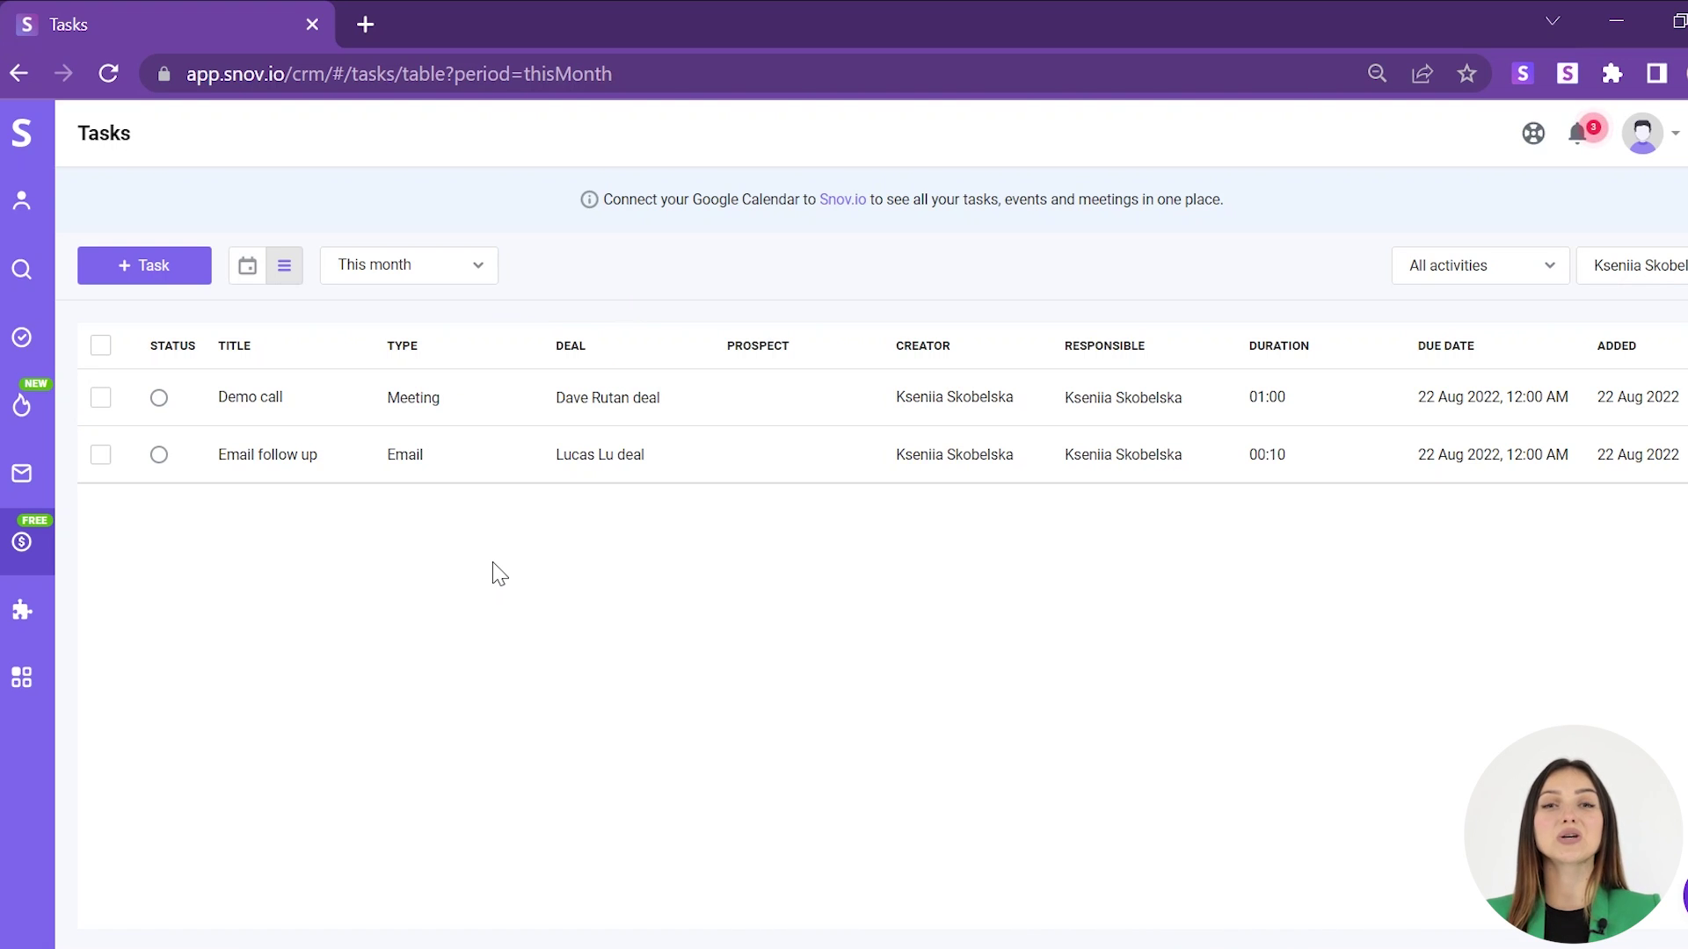
# - Open and close the Email follow up task's details, then show the weekly calendar
pyautogui.click(287, 459)
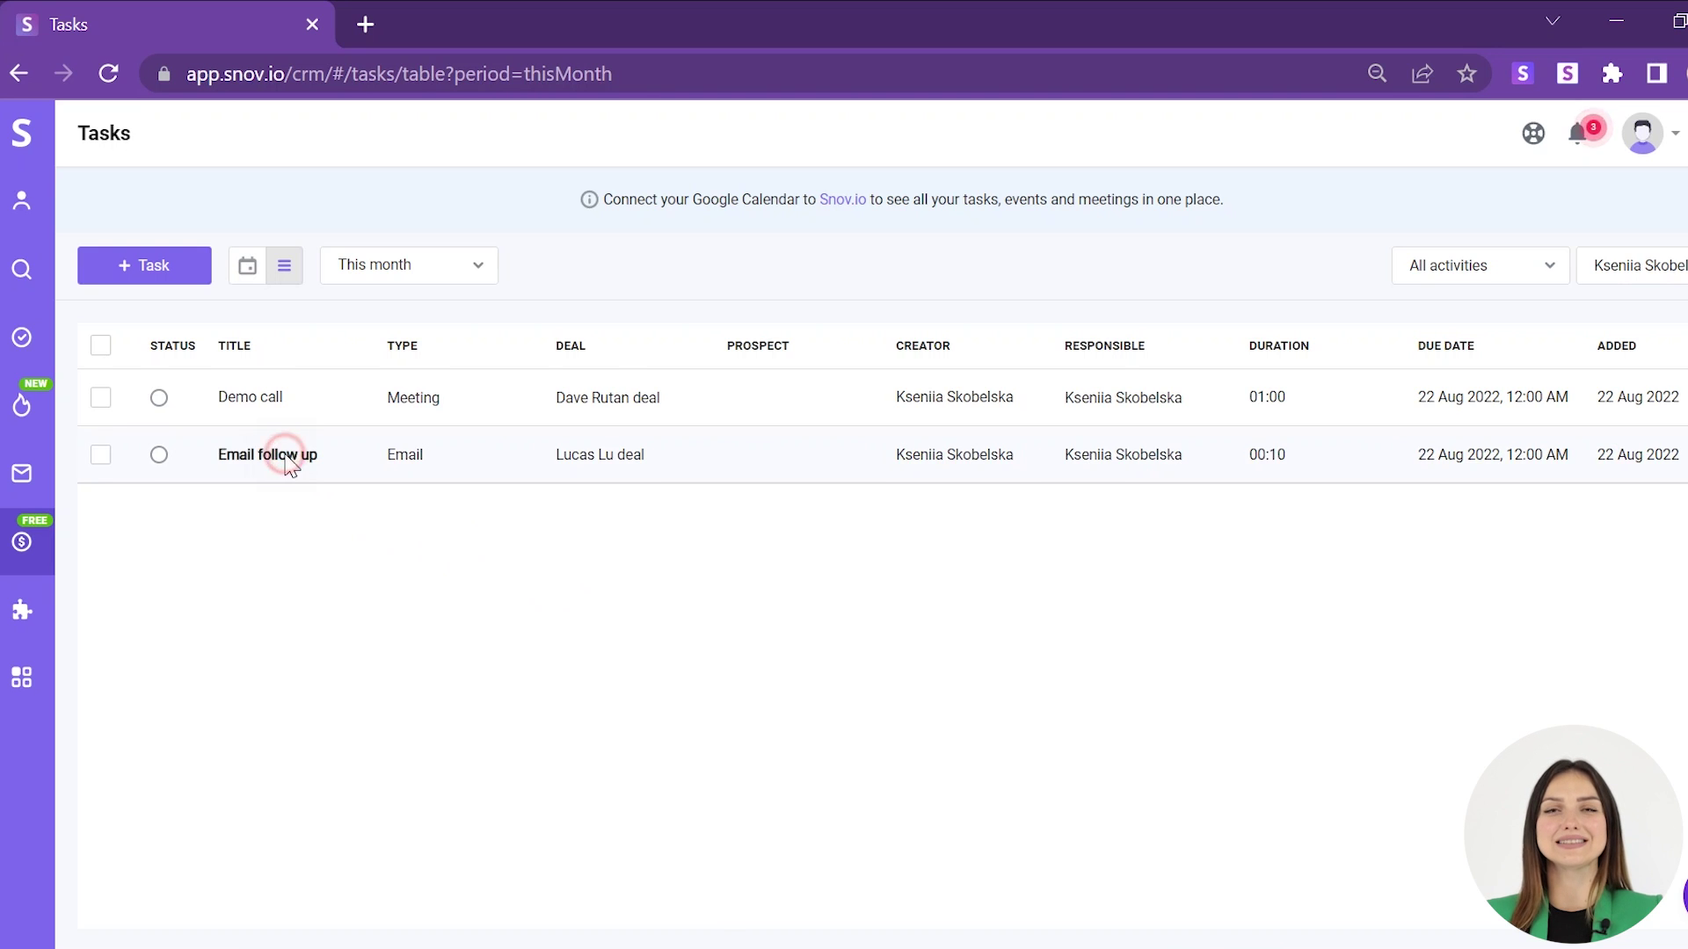
pyautogui.click(249, 273)
pyautogui.click(248, 265)
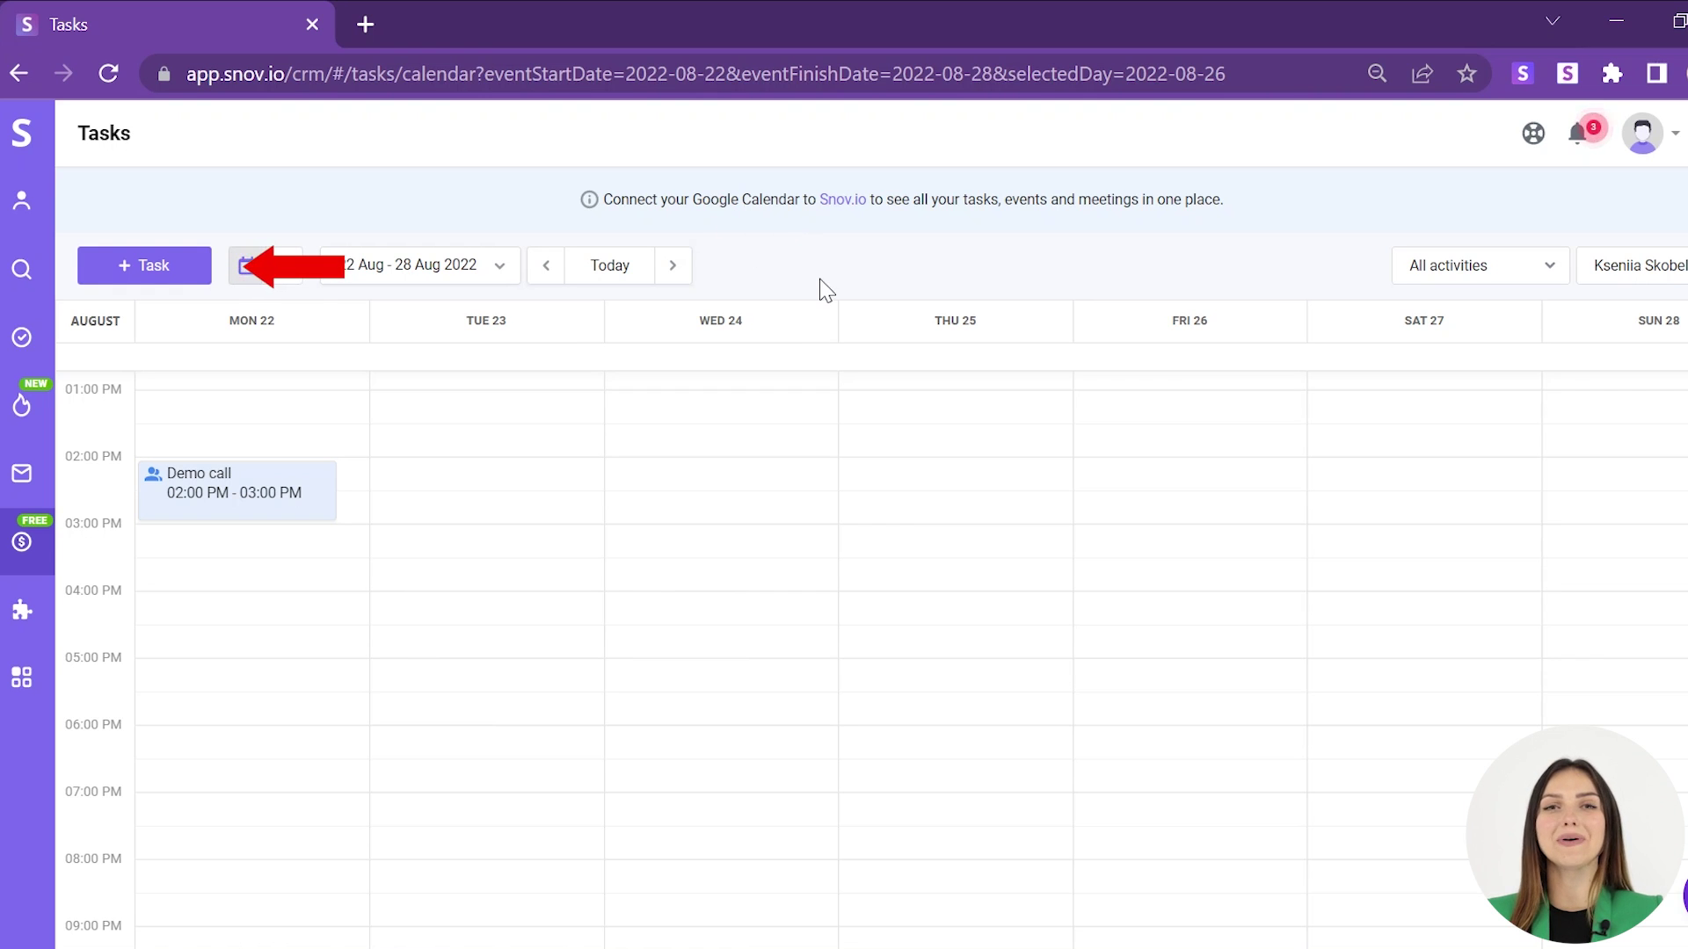
# - Start an 08:00 task on Mon 22 Aug named 'Email follow up' as an email activity
pyautogui.scroll(5, 167, 490)
pyautogui.click(169, 492)
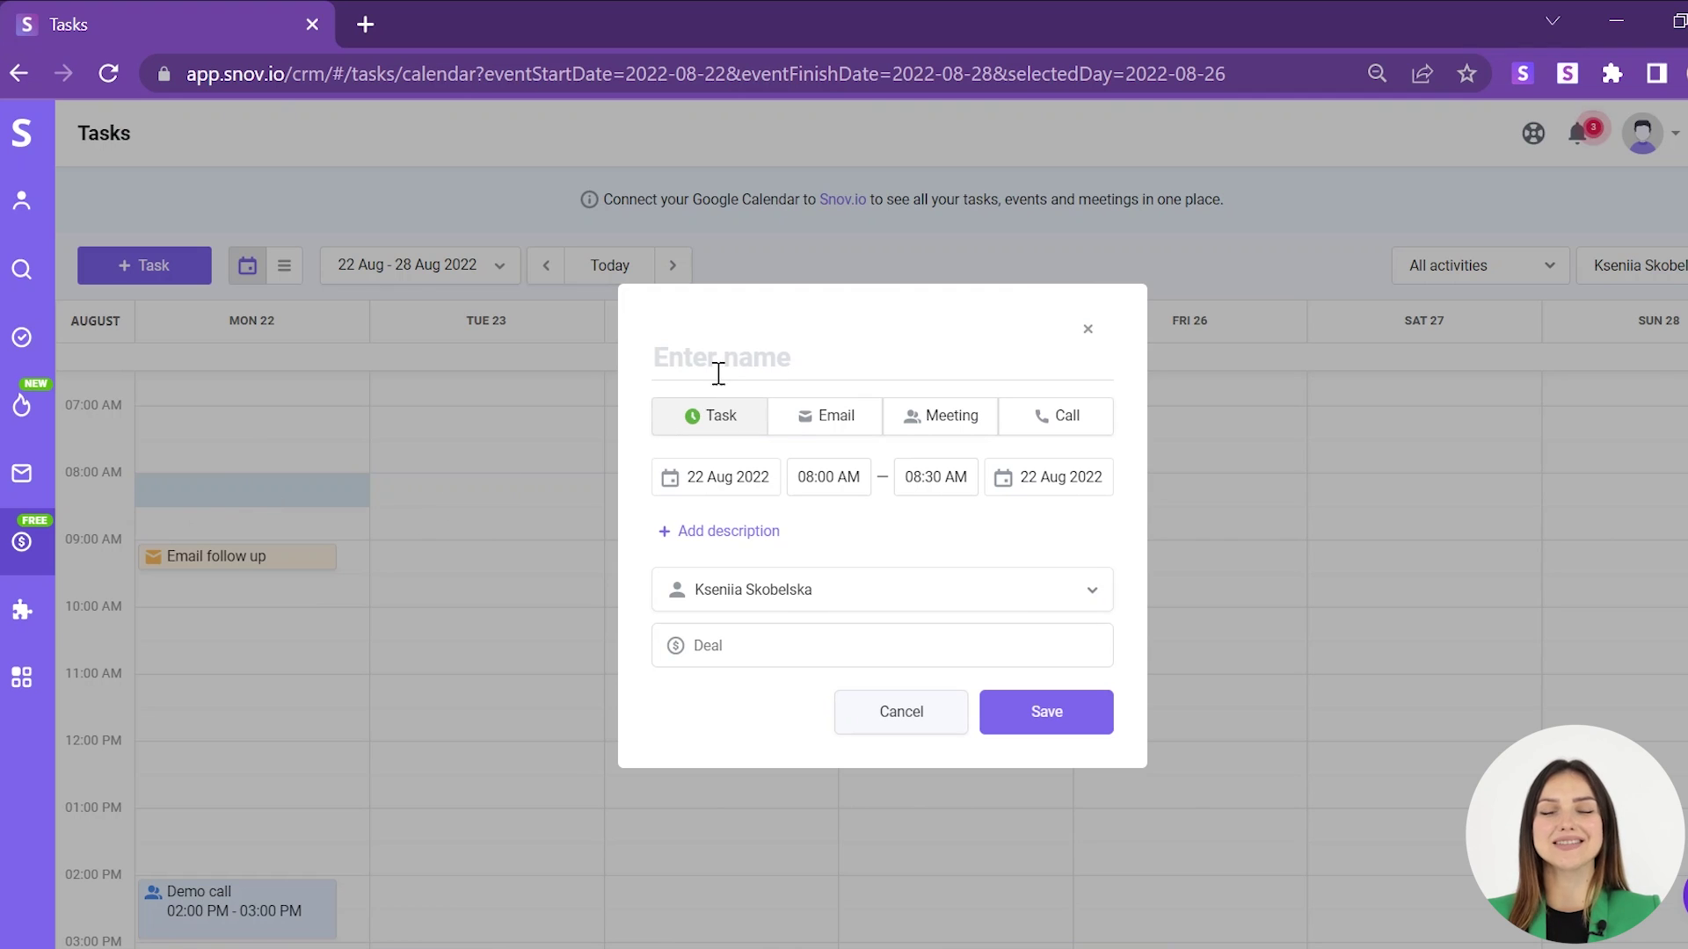
pyautogui.click(722, 367)
pyautogui.write('Email follow up')
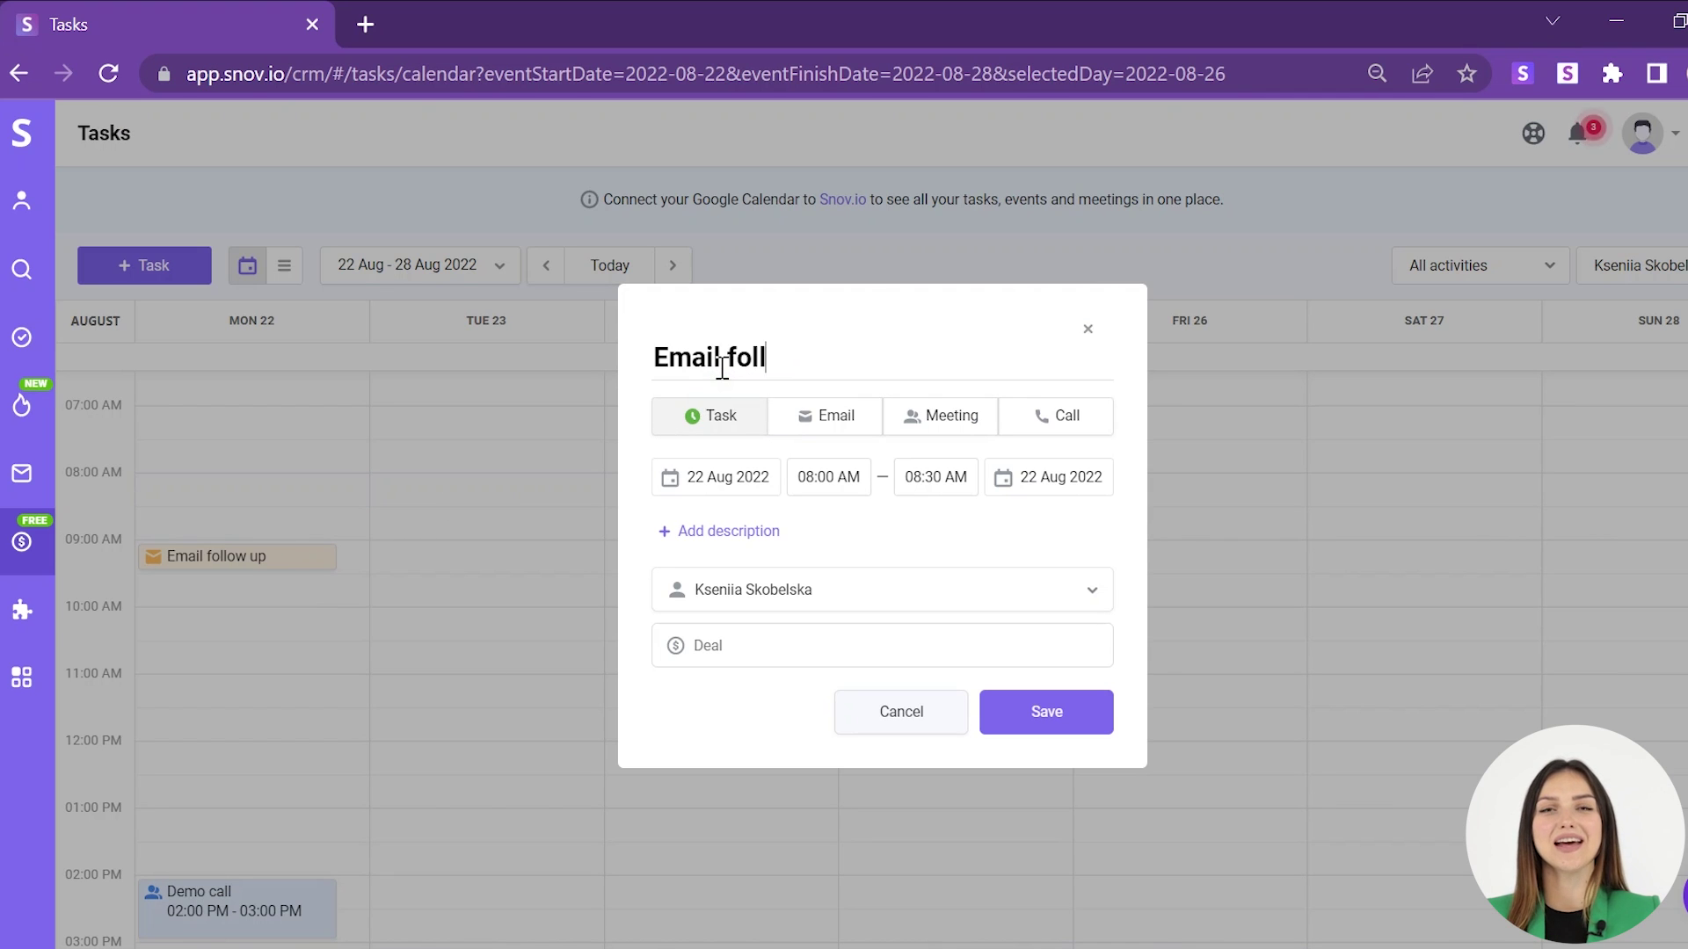
pyautogui.click(827, 412)
# - Link it to the suggested deal, save, and drag the event to a later time
pyautogui.click(799, 644)
pyautogui.write('doug')
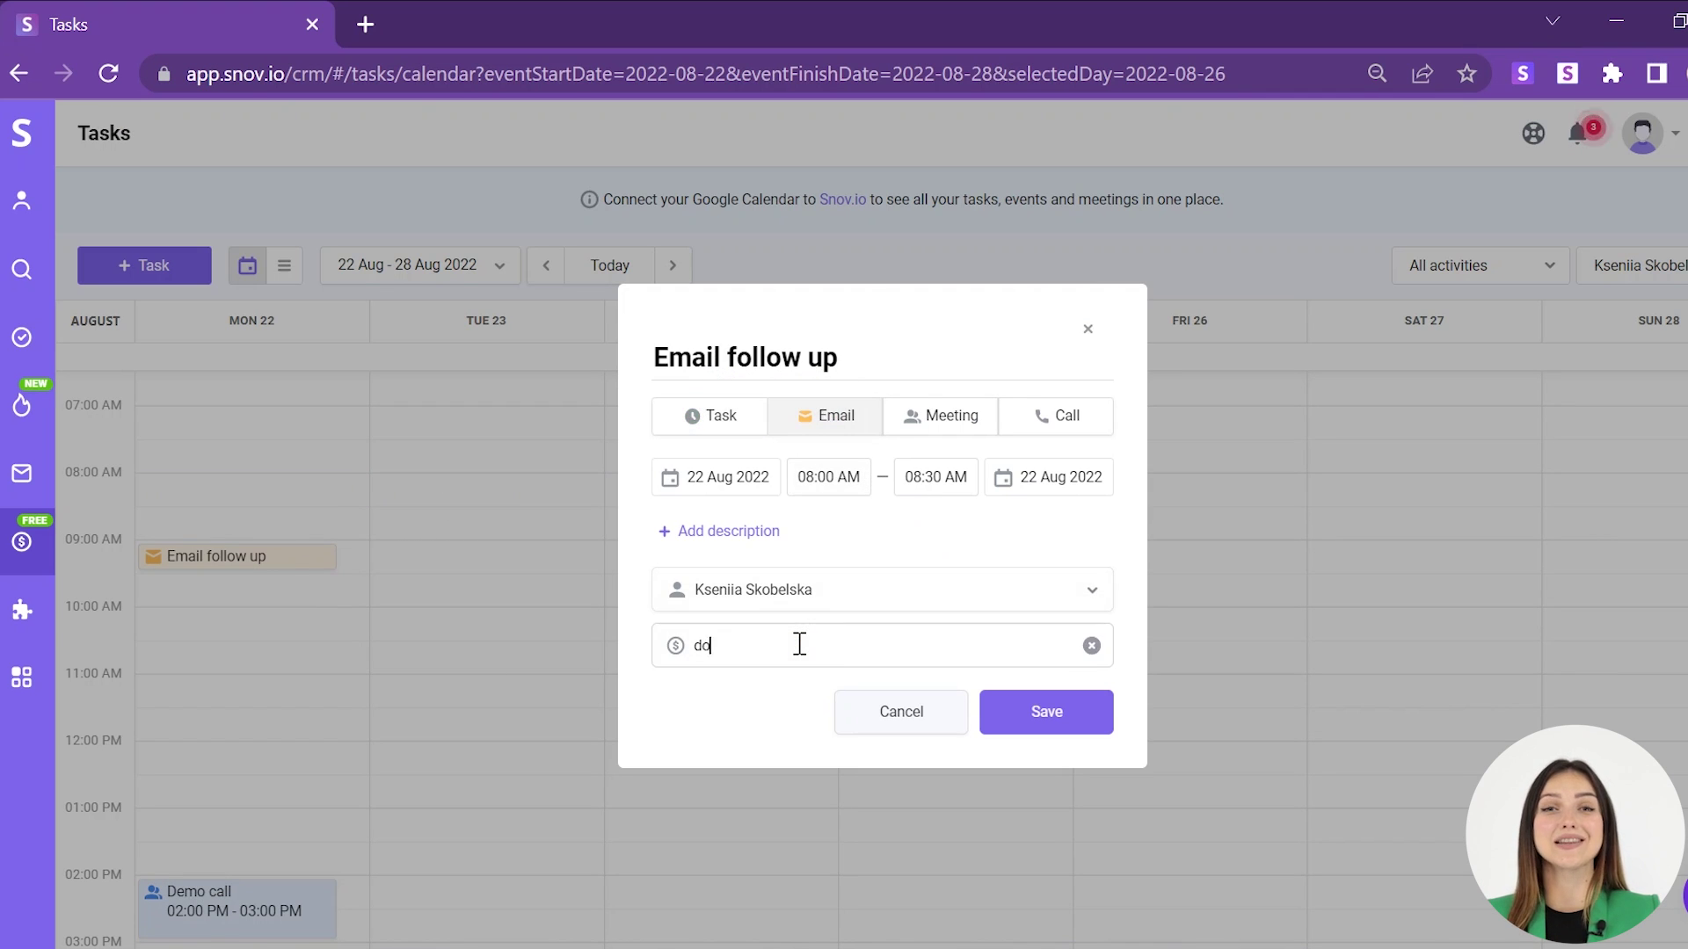
pyautogui.click(813, 730)
pyautogui.click(1044, 709)
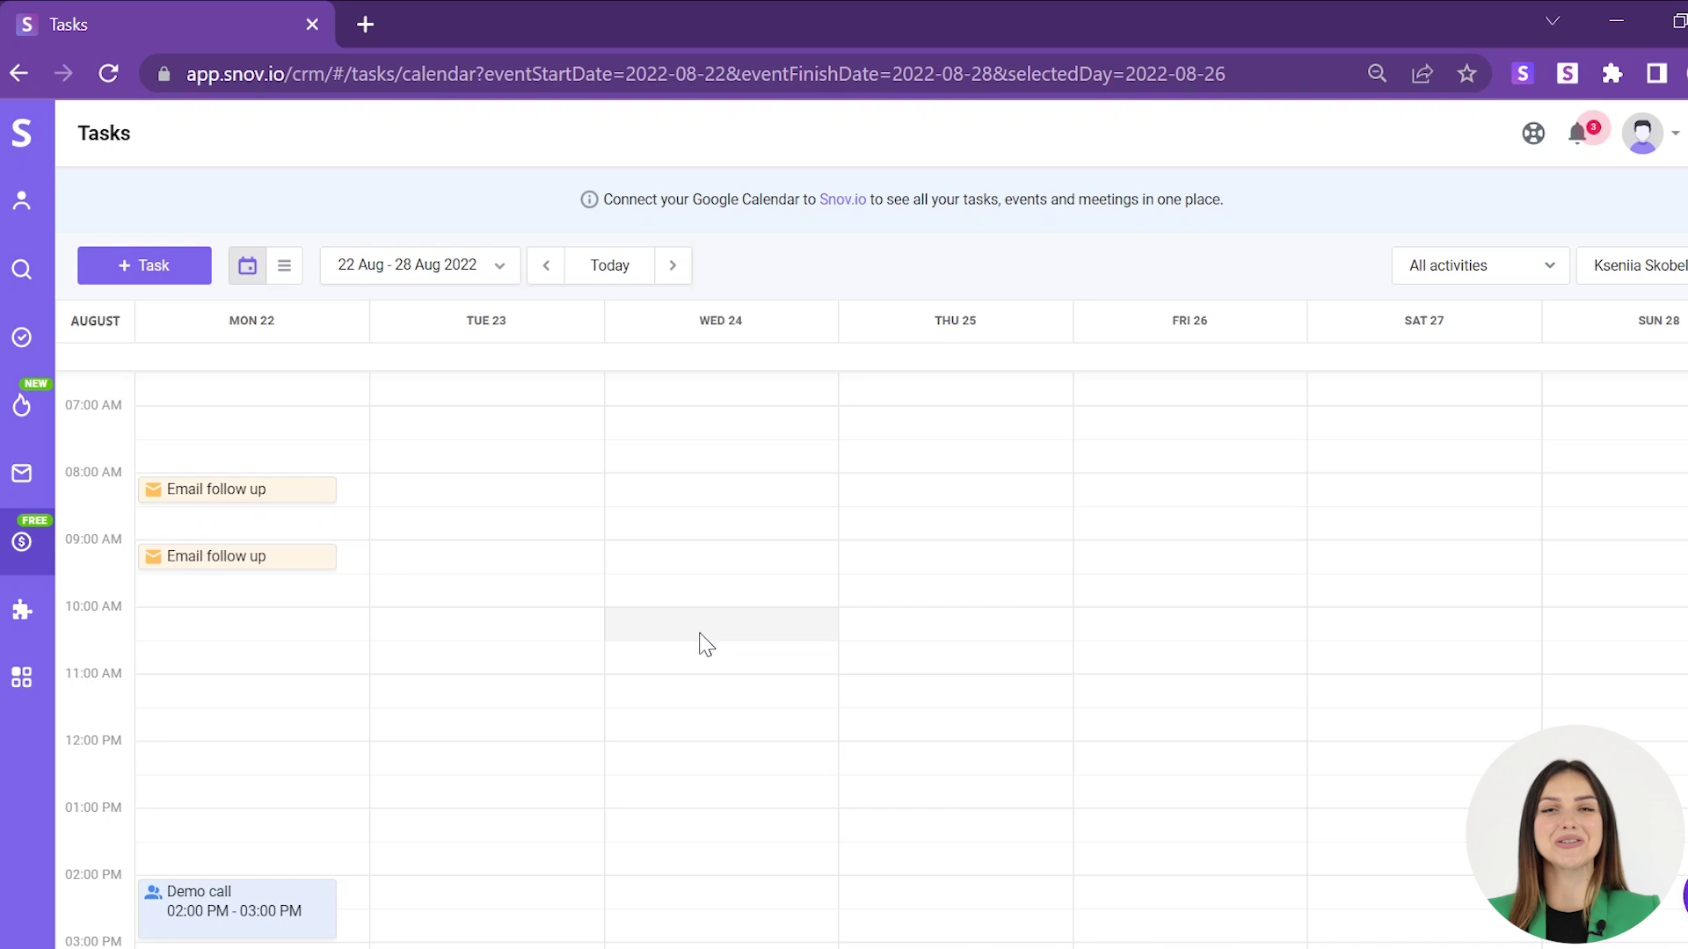
pyautogui.moveTo(266, 490); pyautogui.dragTo(303, 615)
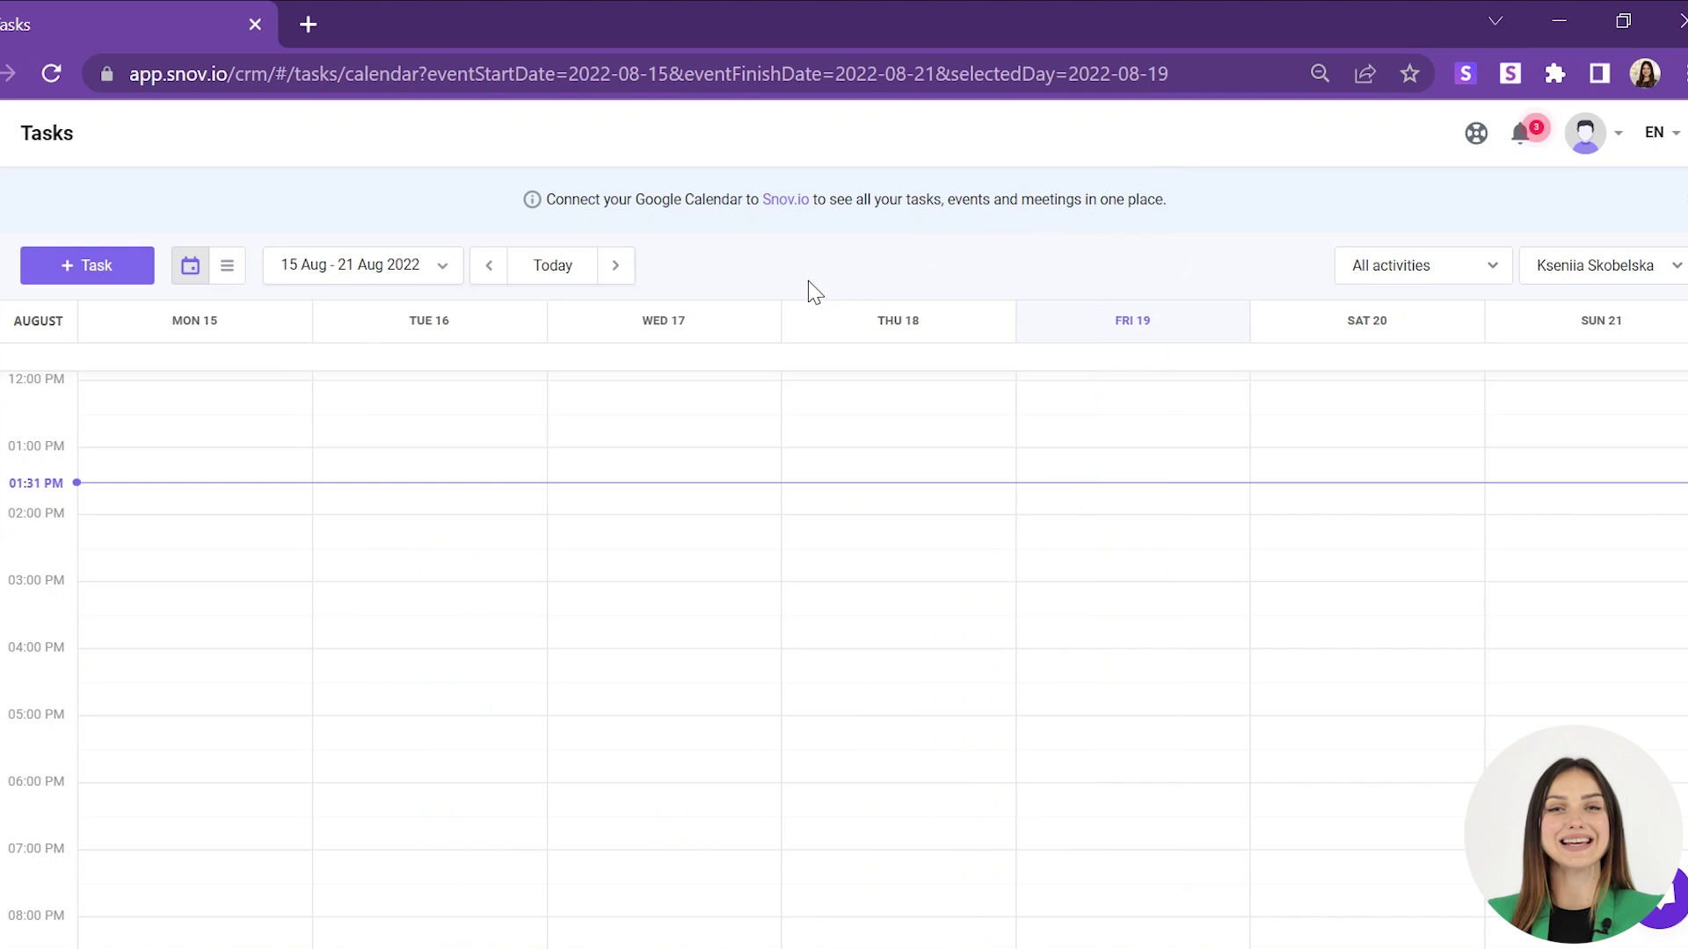
# - Jump to the week of 22 August, then list all tasks due this month
pyautogui.click(414, 265)
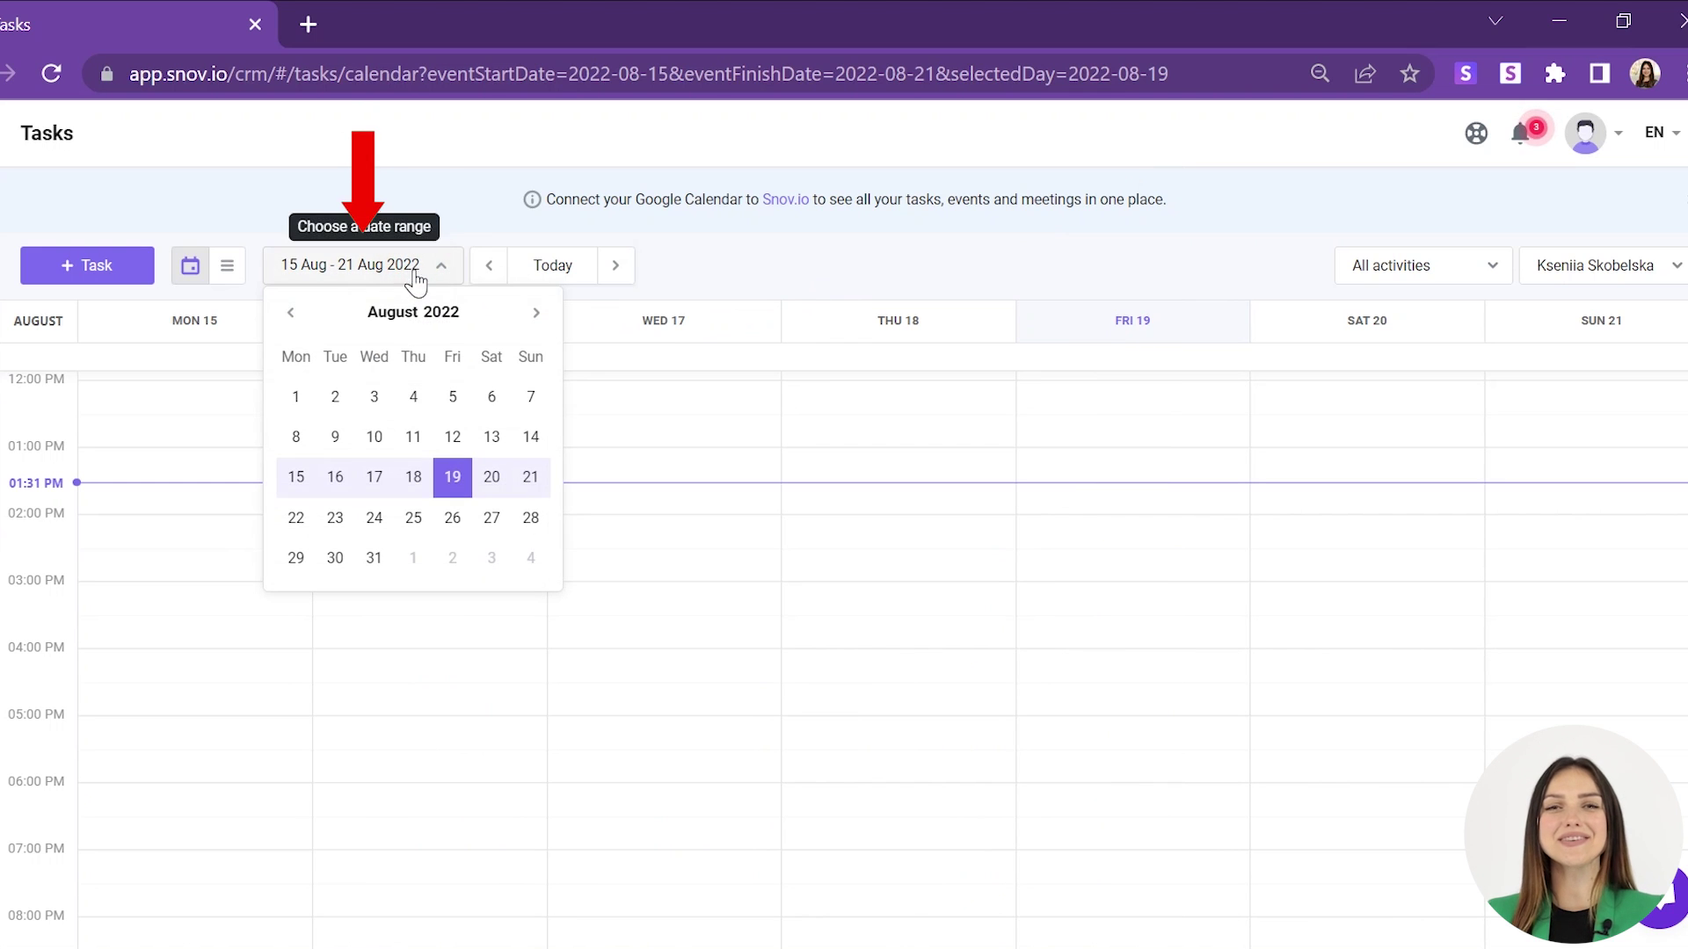
pyautogui.click(295, 517)
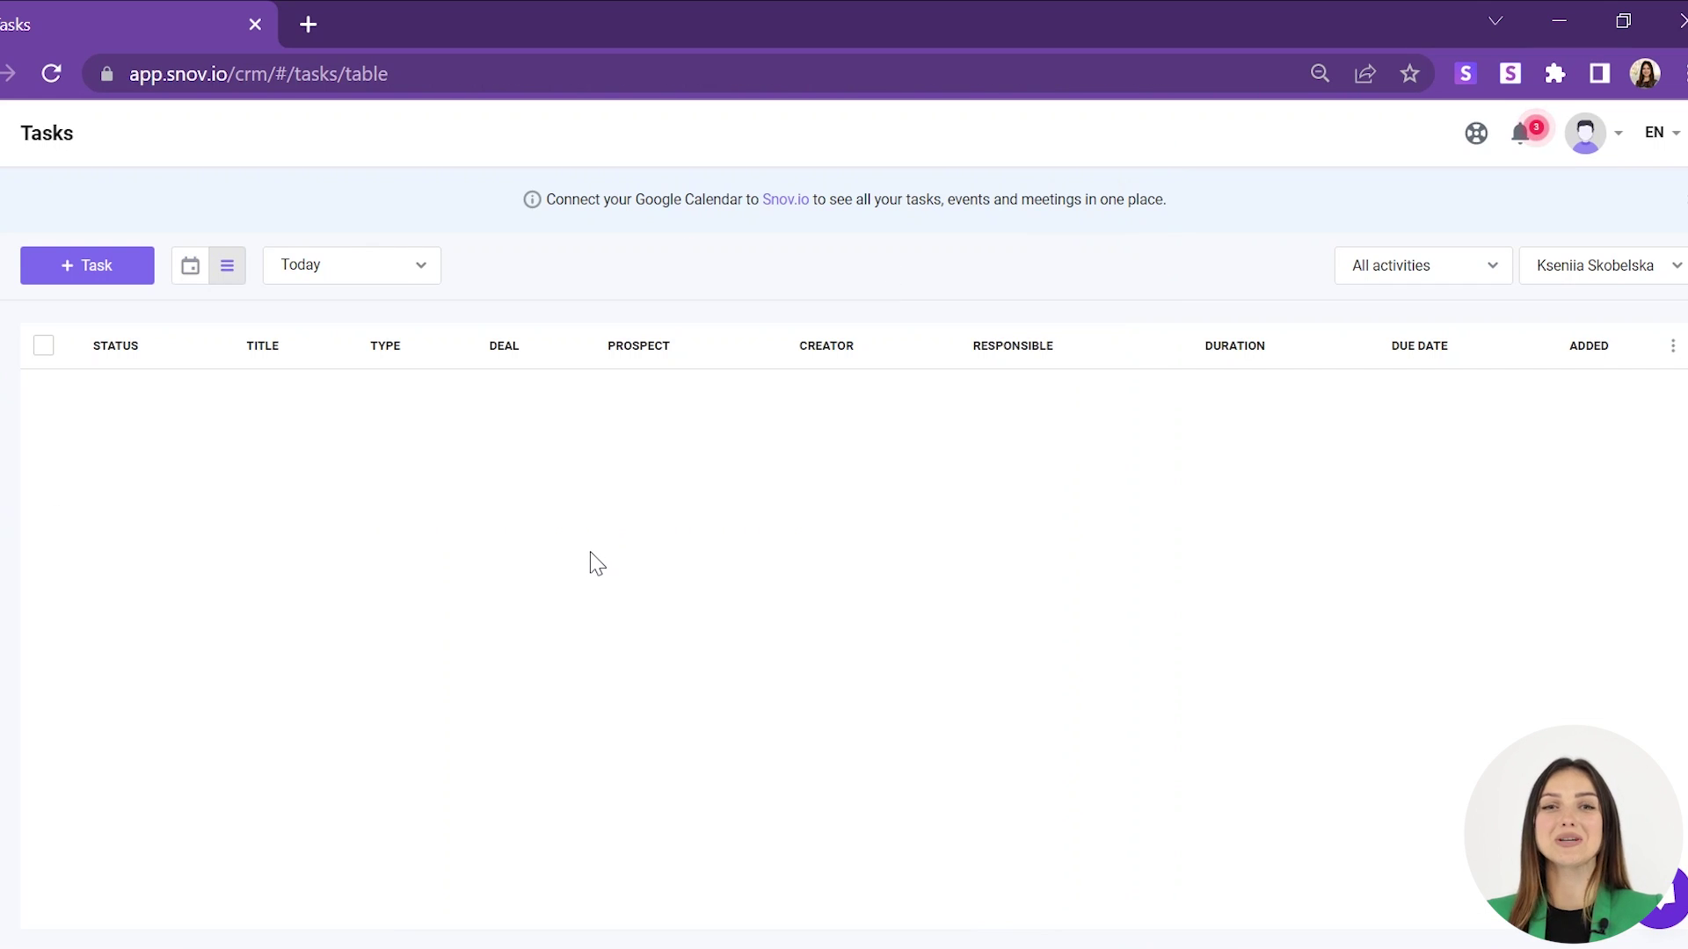
pyautogui.click(370, 266)
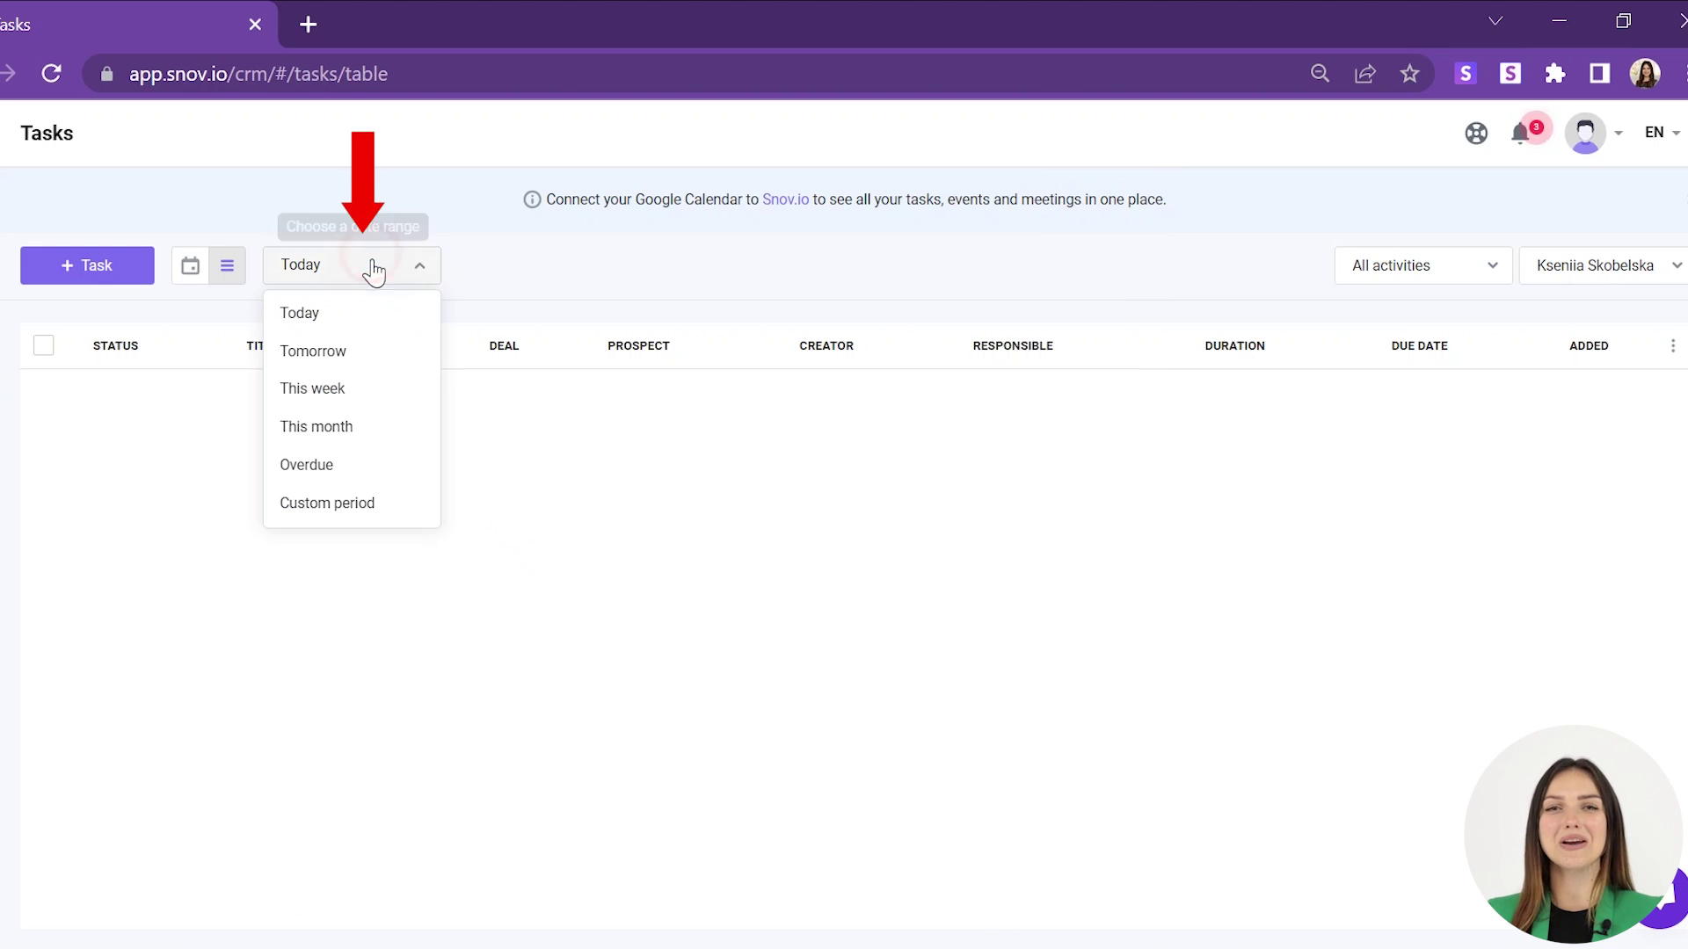
pyautogui.click(396, 428)
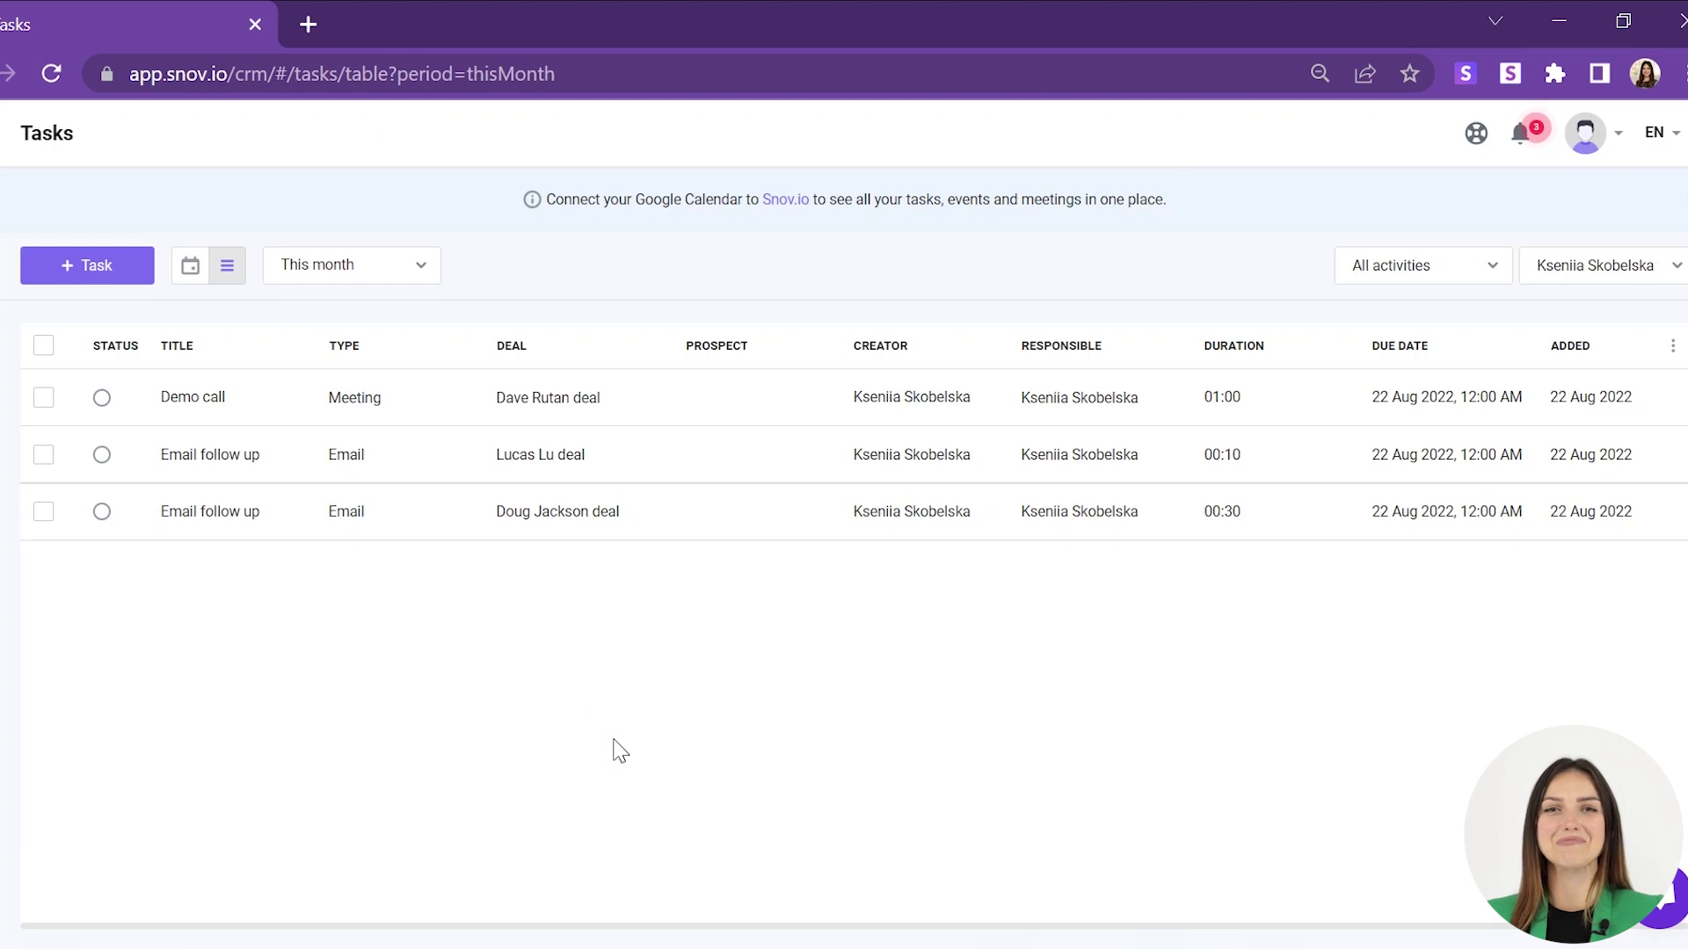
# - Filter the task list to Email activities and show another team member's tasks
pyautogui.click(1479, 274)
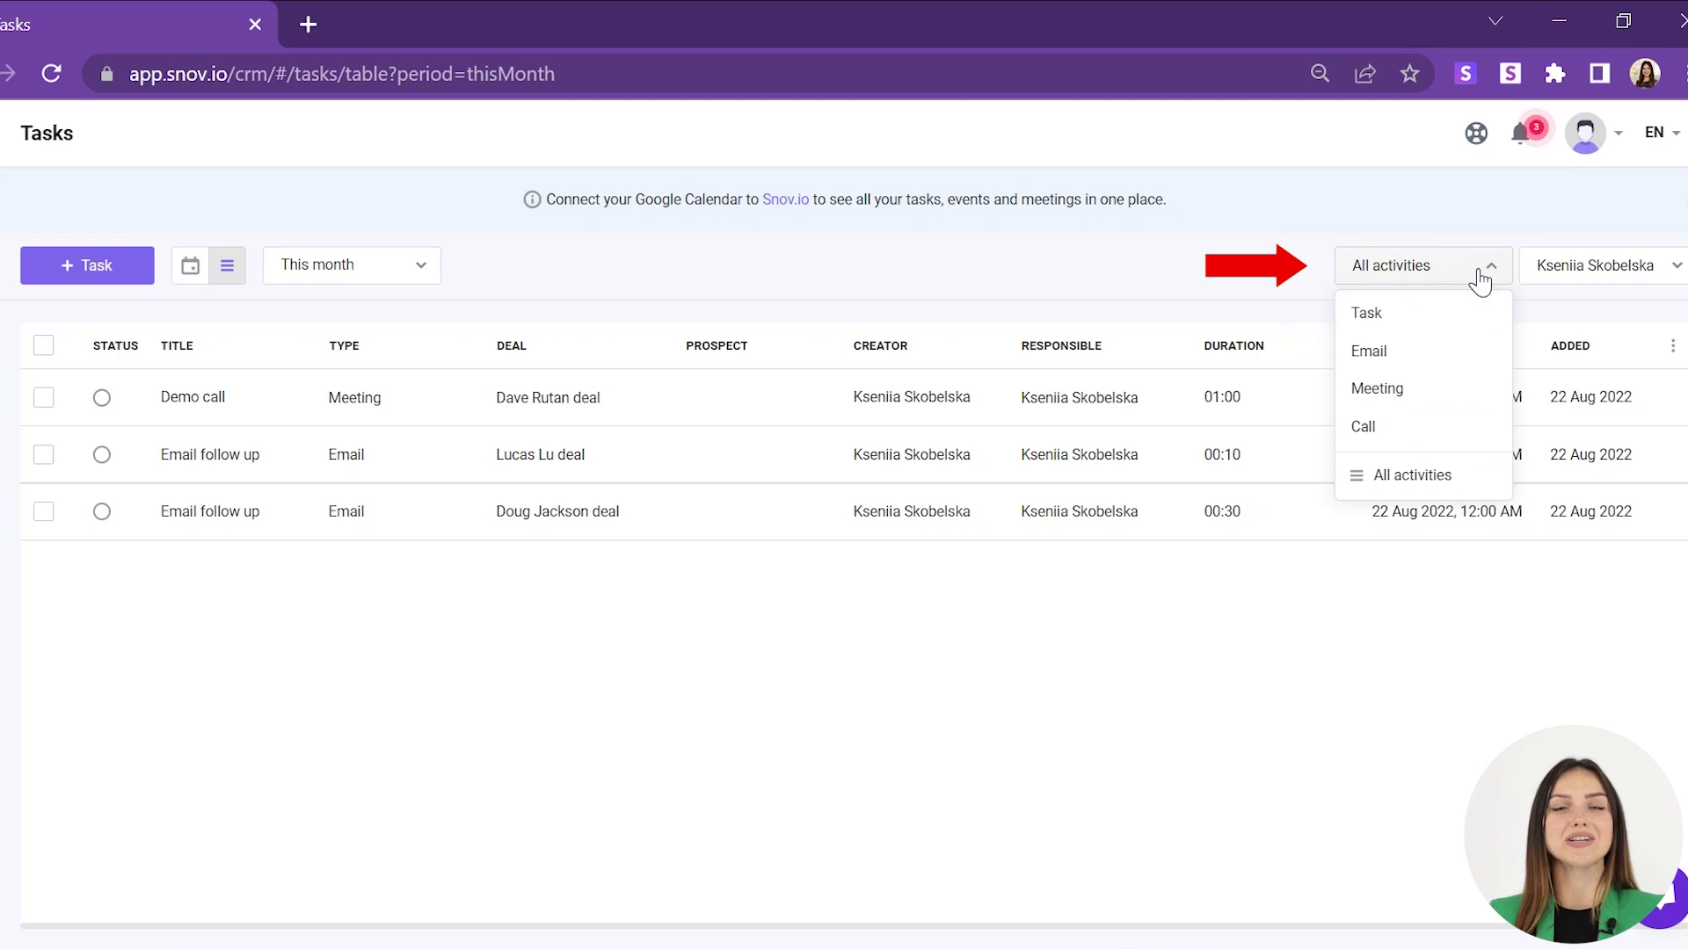
pyautogui.click(1470, 355)
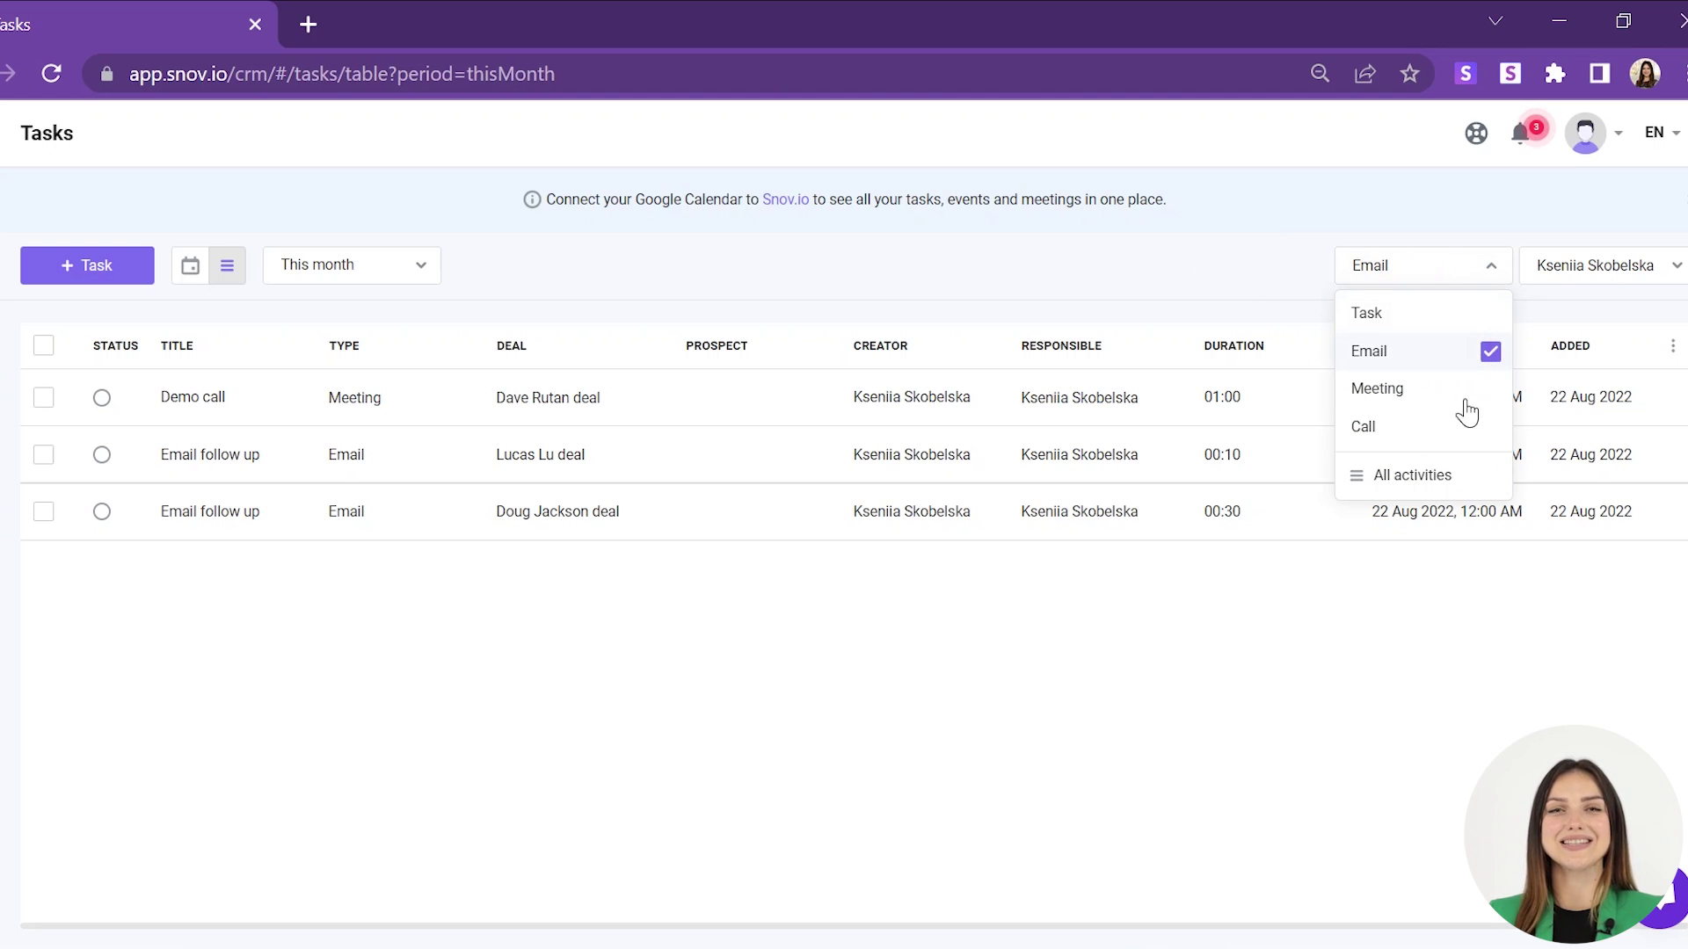
pyautogui.click(1349, 651)
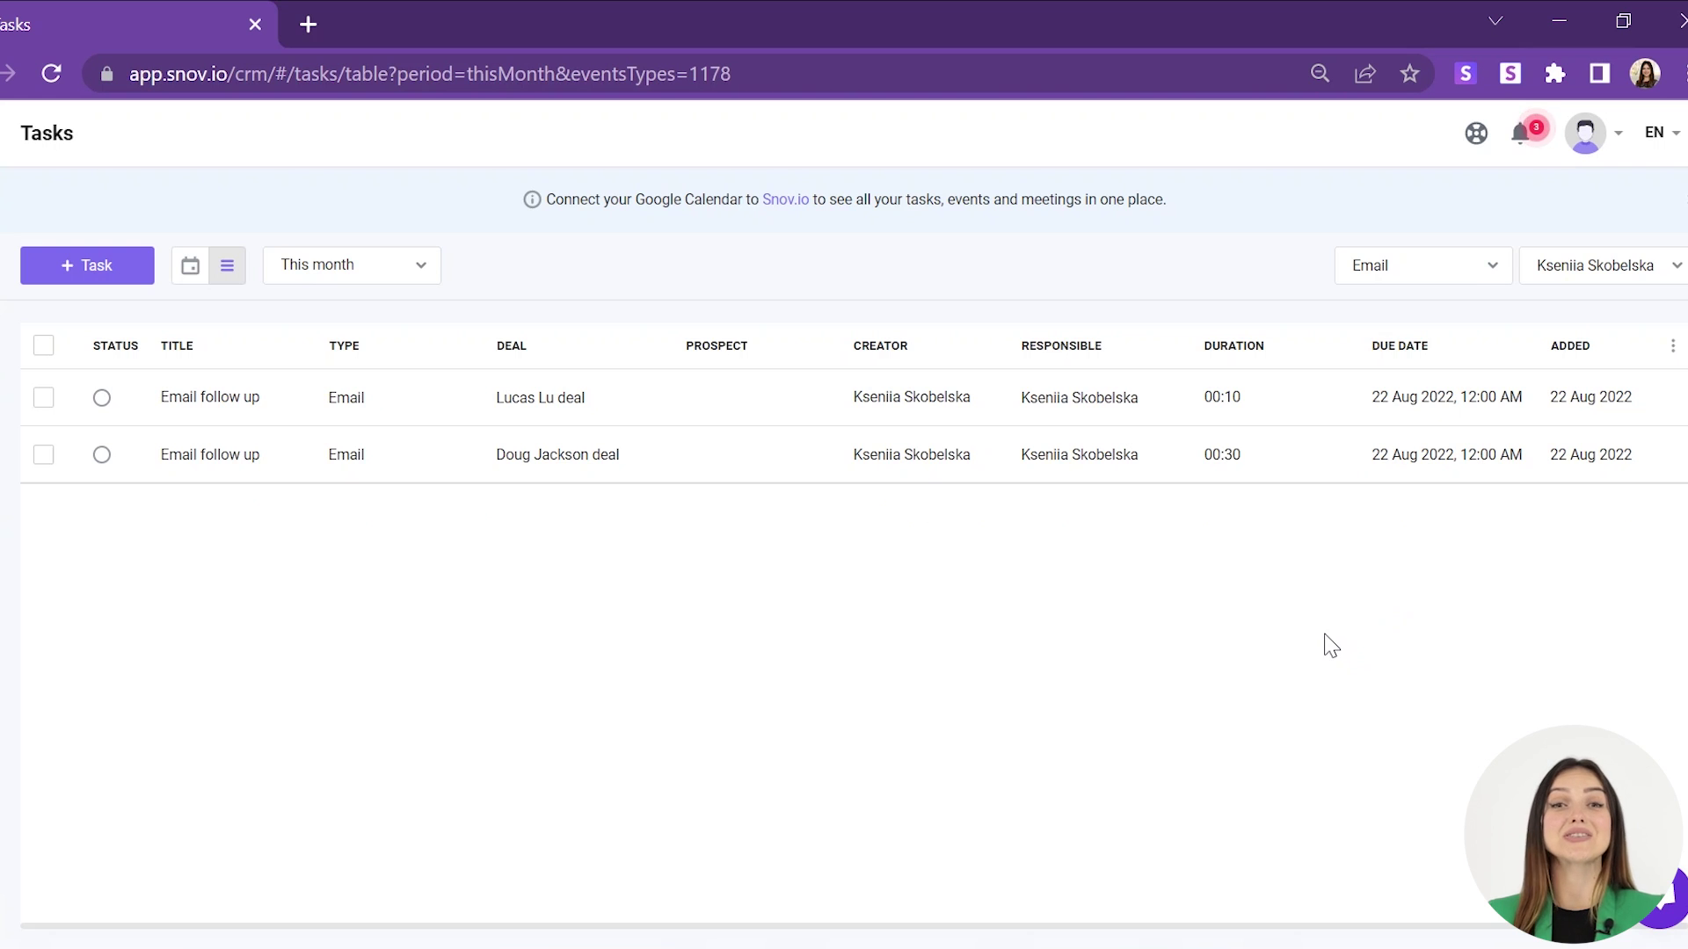
pyautogui.click(1598, 275)
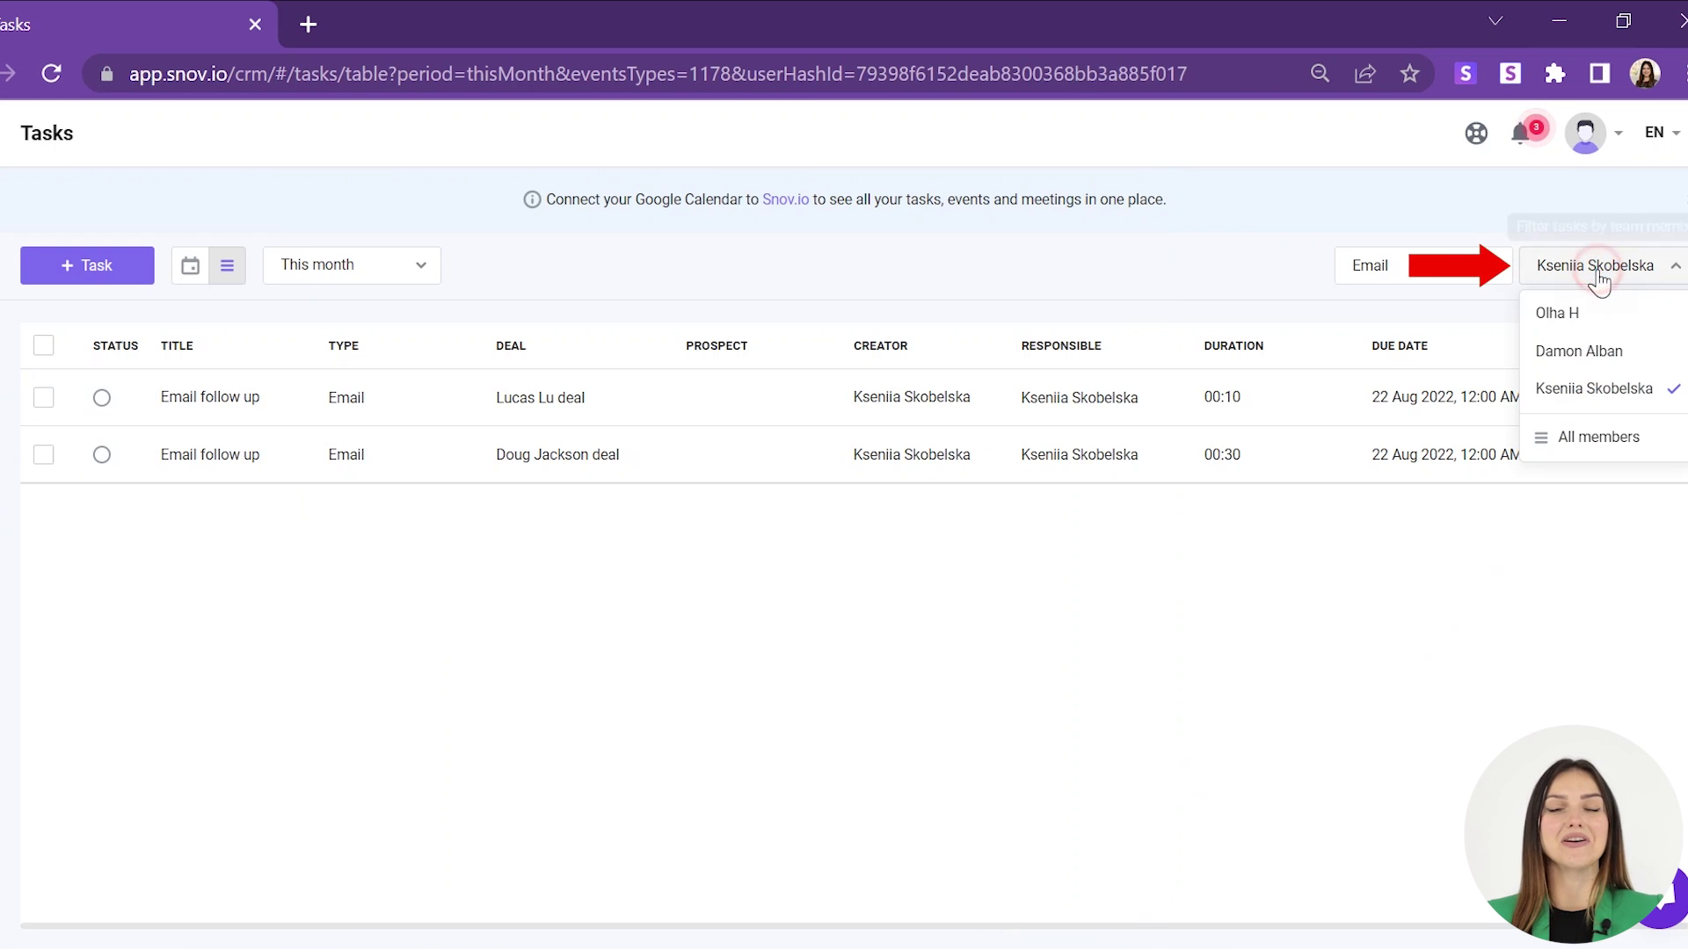
pyautogui.click(1605, 360)
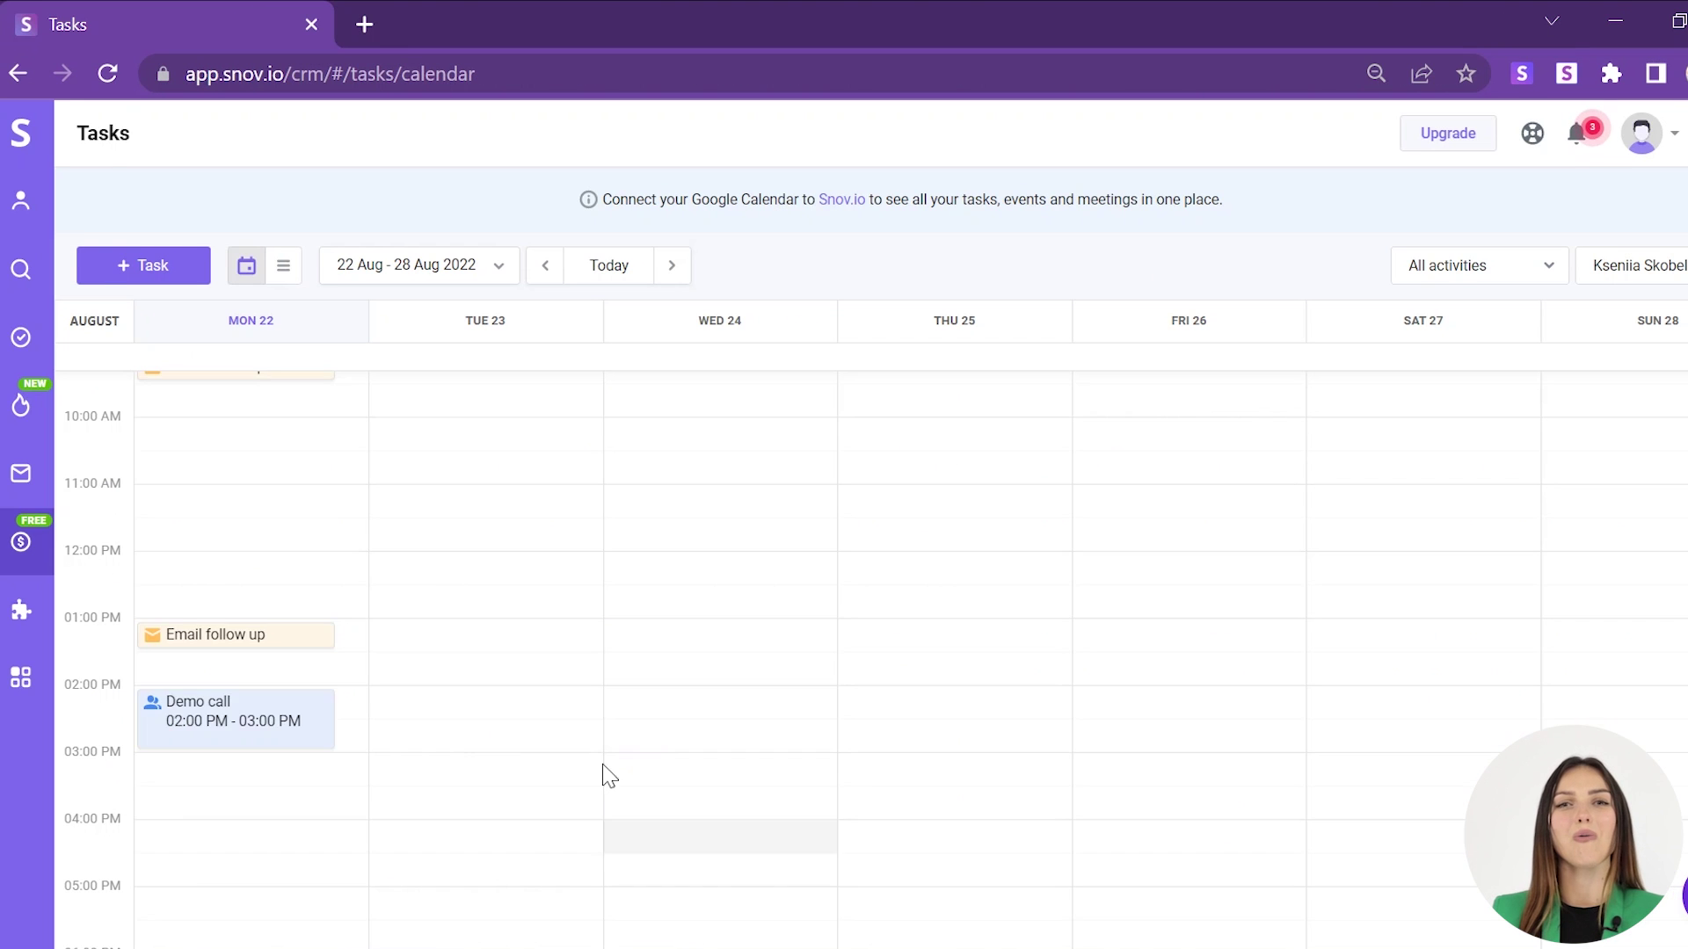
# - Complete the 9 AM Email follow up on Mon 22 Aug; tick and untick Email inquiry
pyautogui.scroll(2, 603, 771)
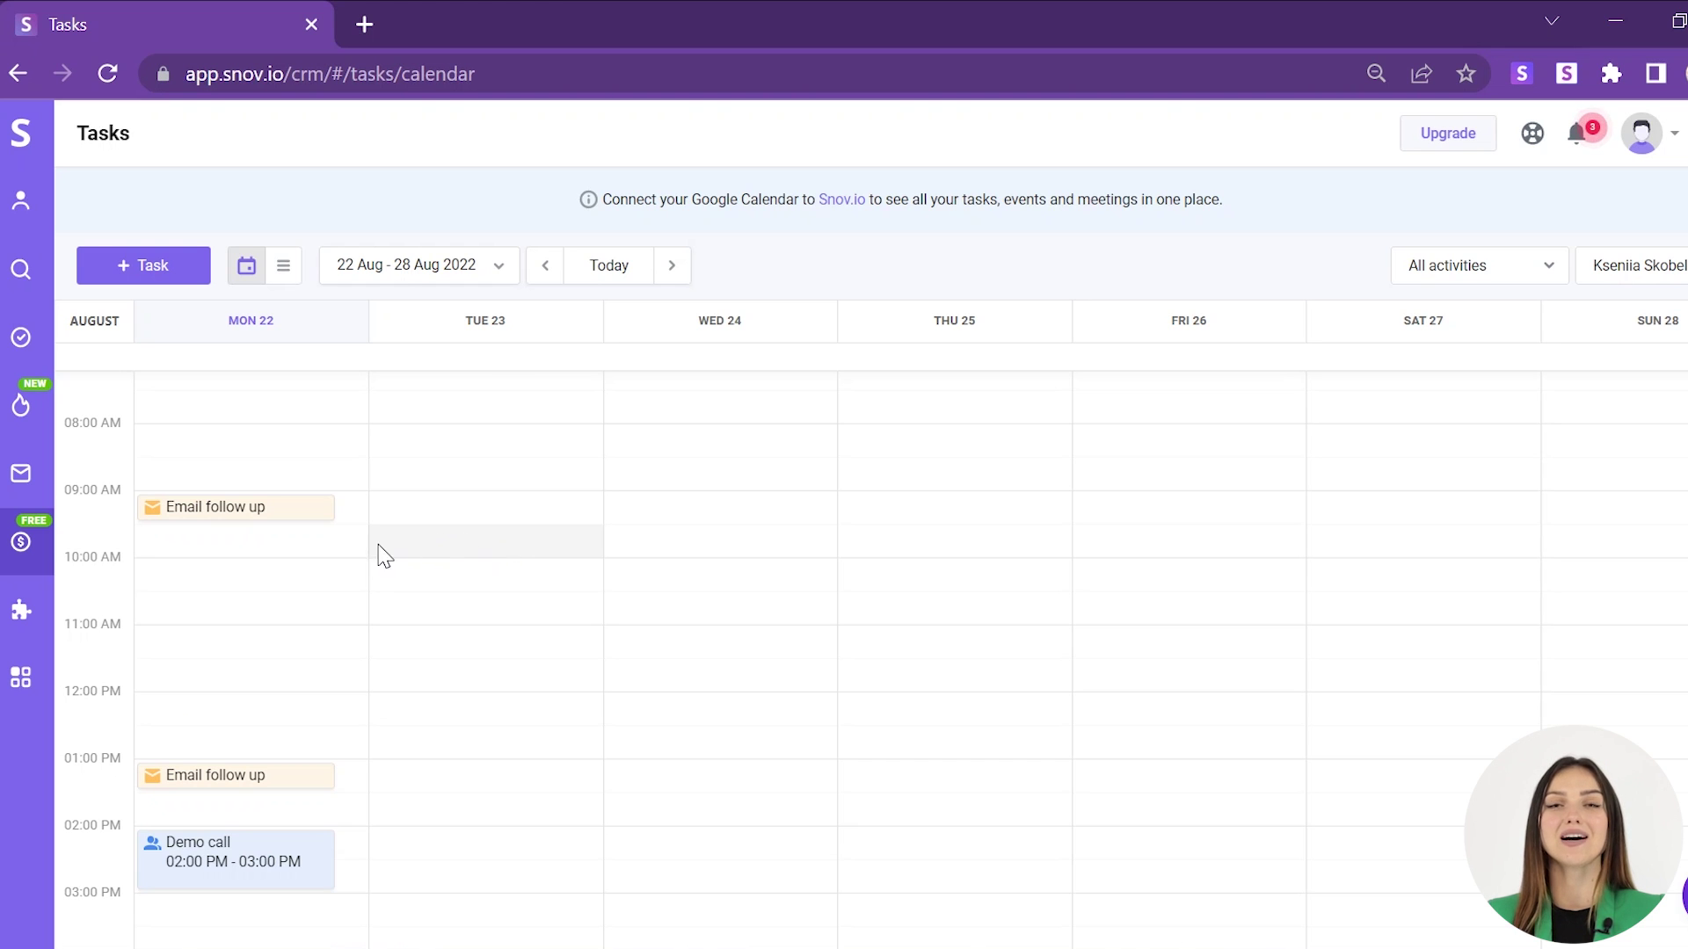
pyautogui.click(283, 510)
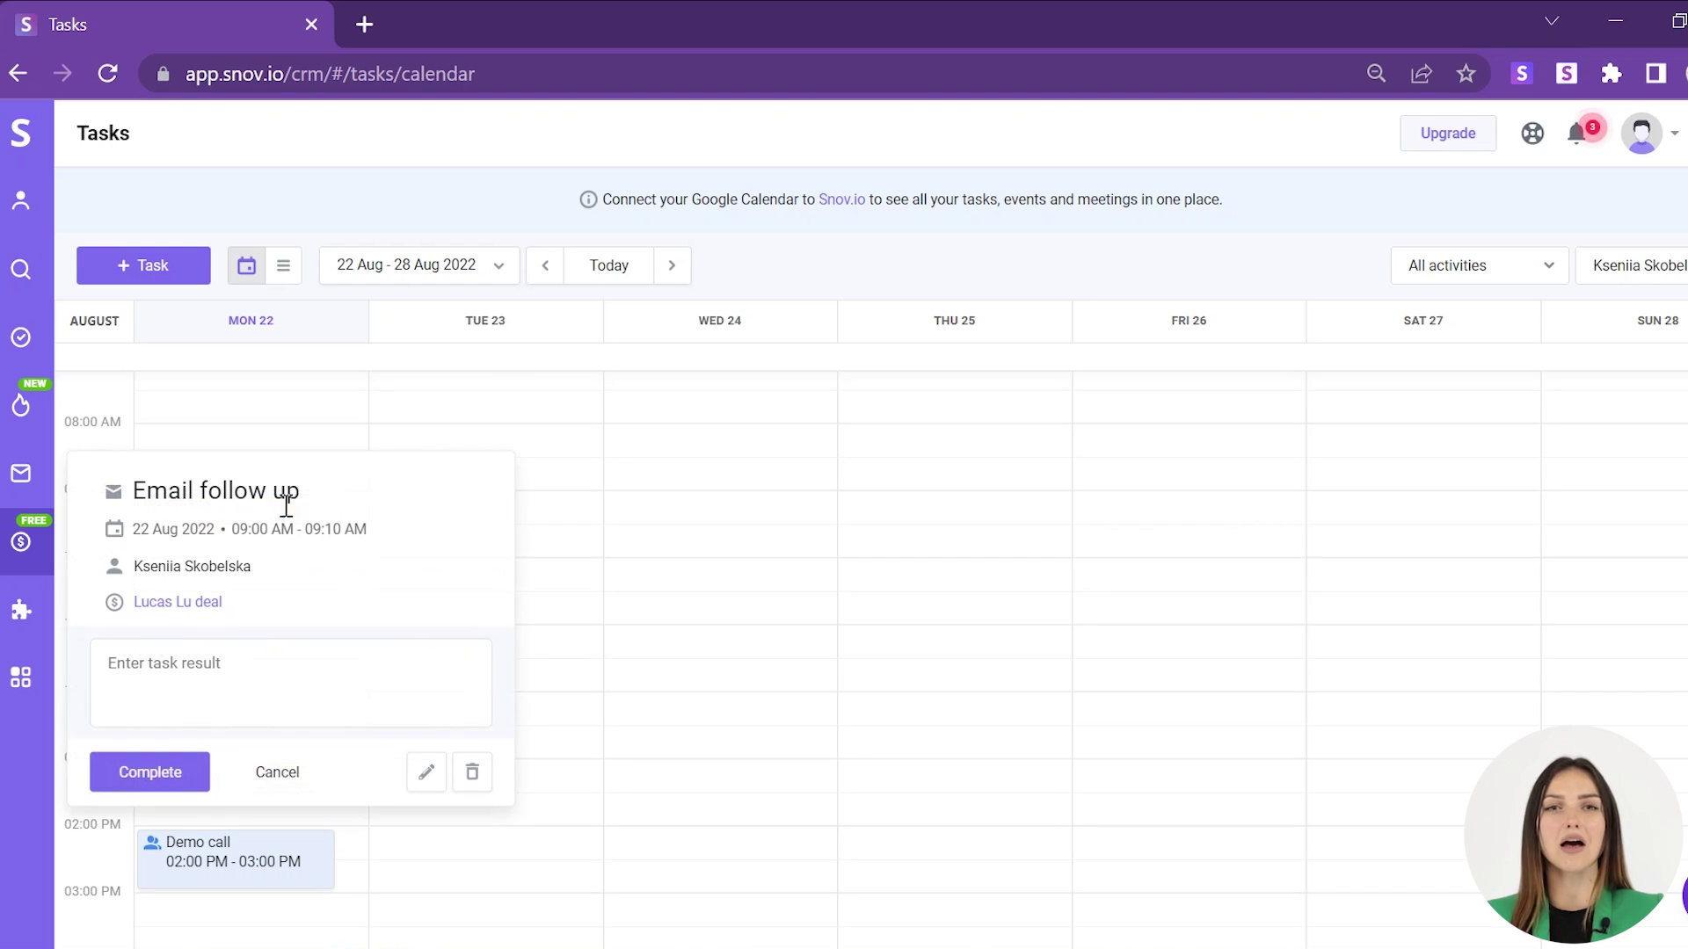
pyautogui.click(163, 774)
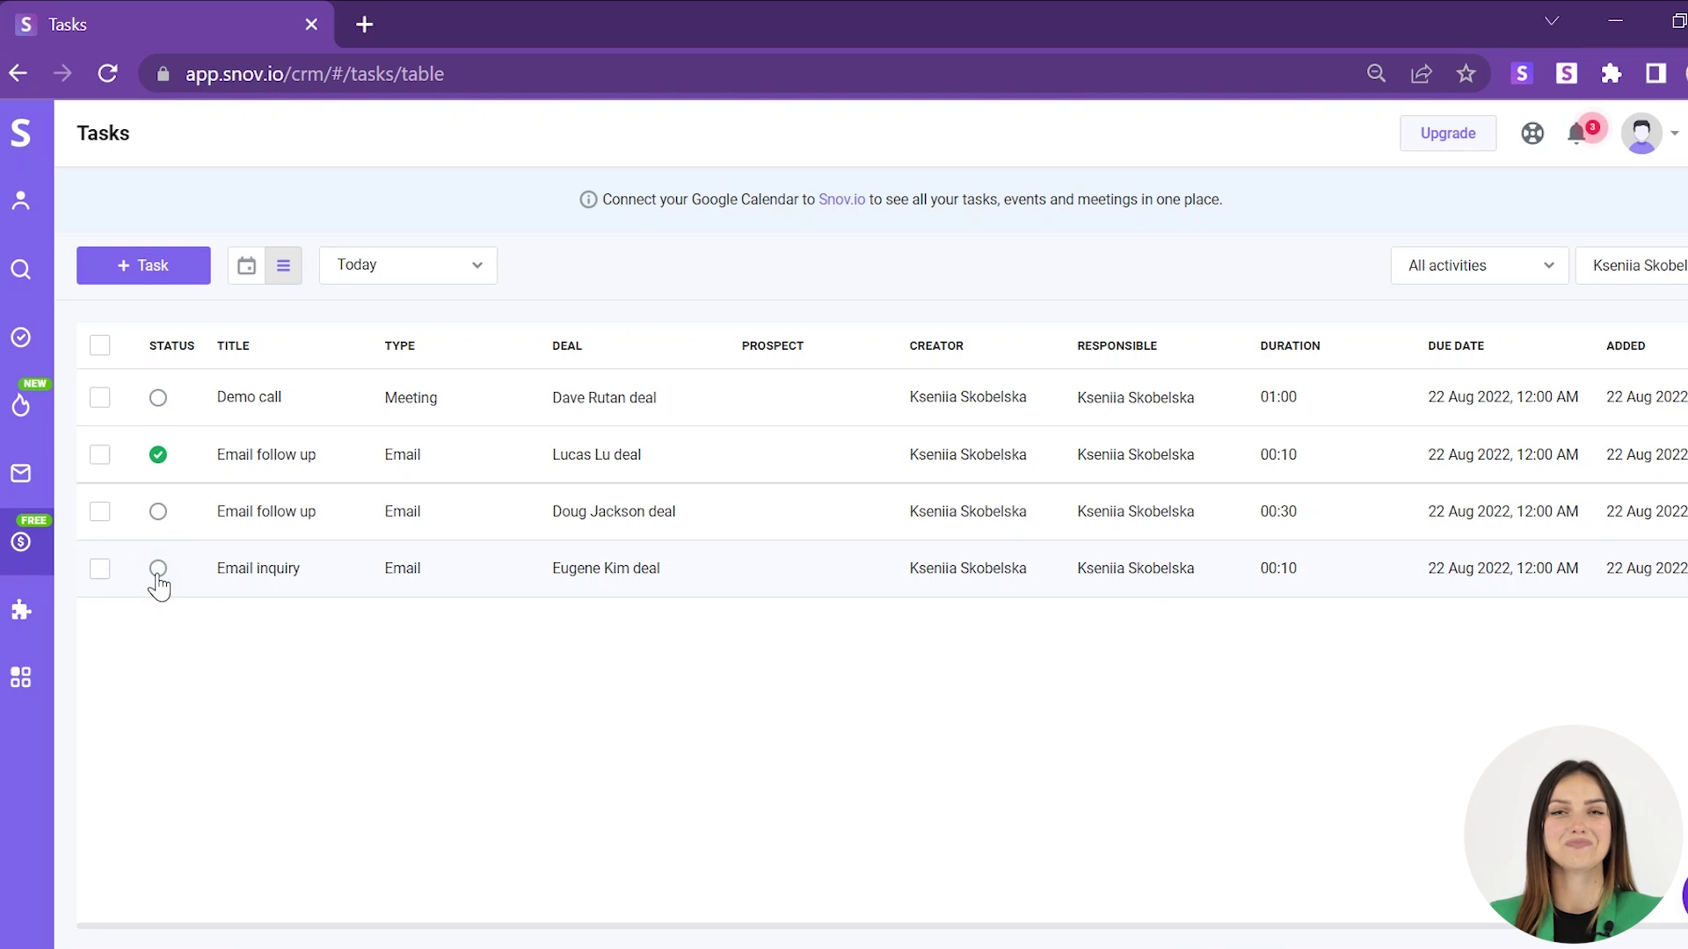
pyautogui.click(158, 570)
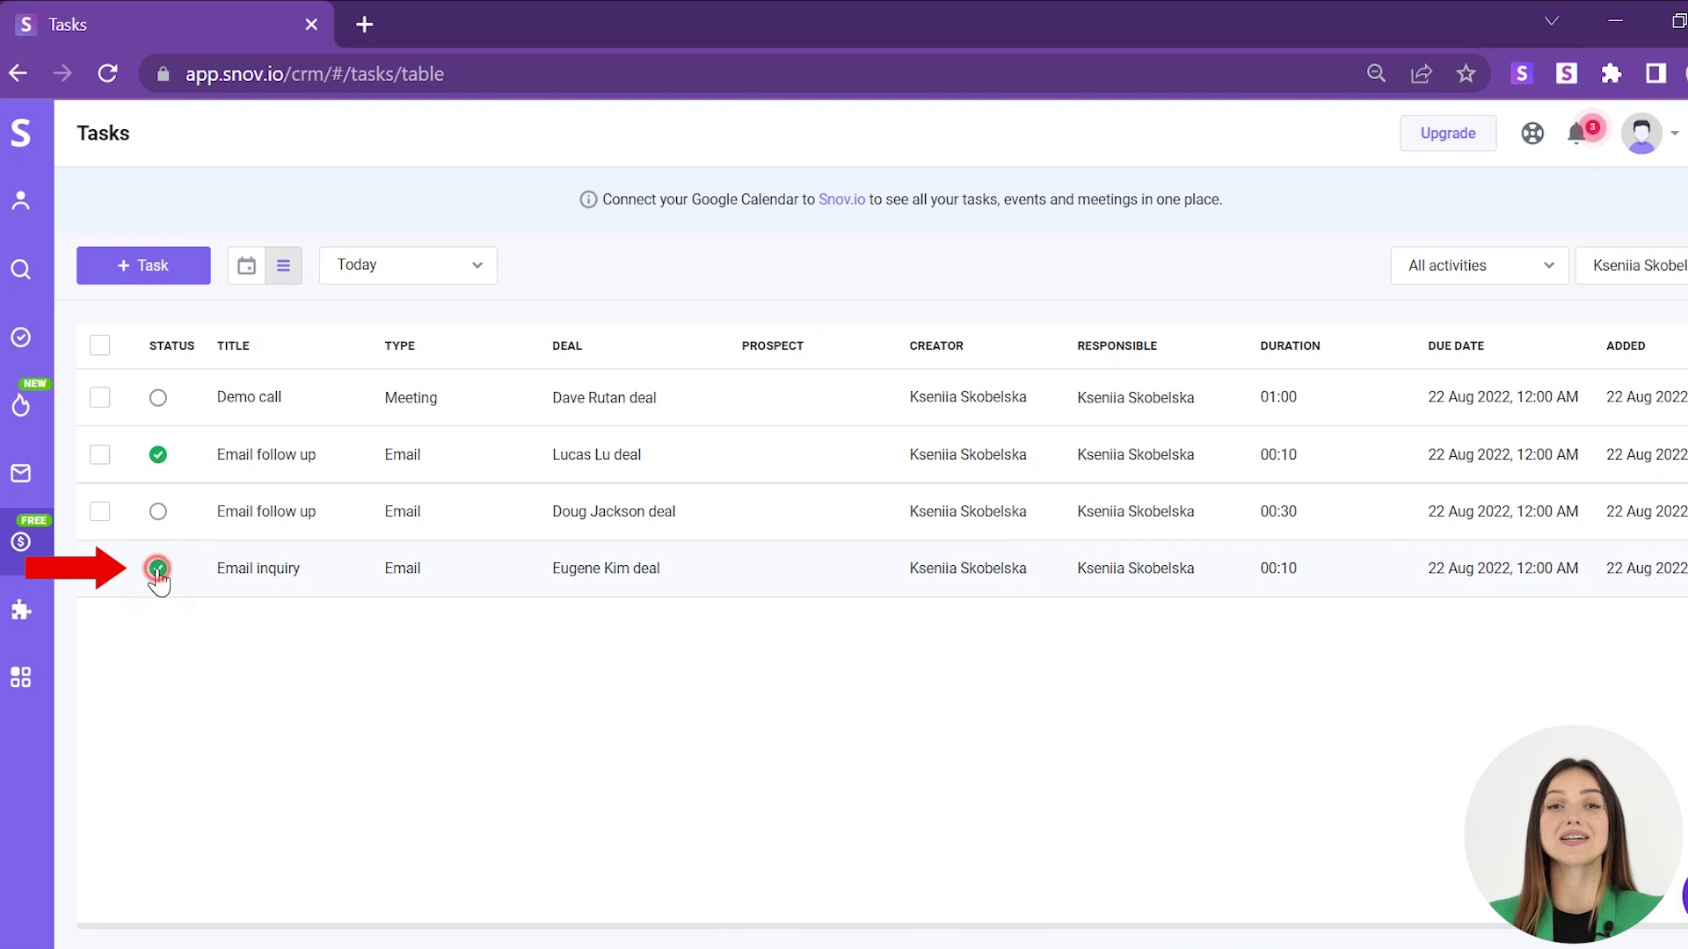
pyautogui.click(158, 570)
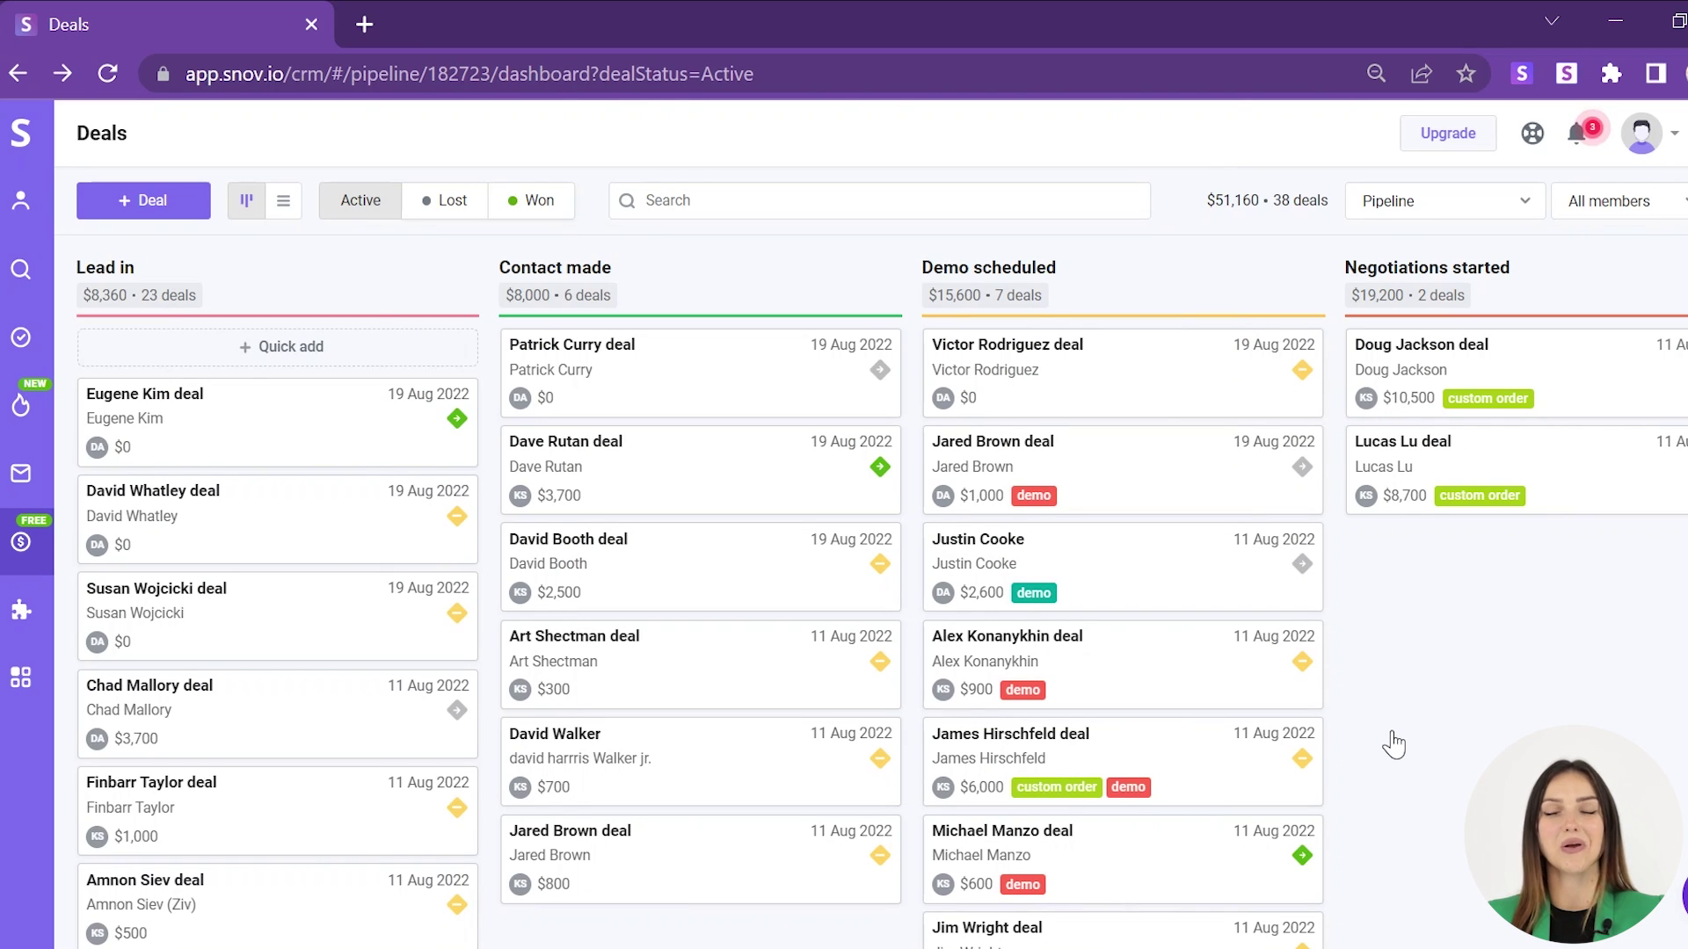
# - In the $600 Demo scheduled deal's tasks, complete Demo call and show its options
pyautogui.click(1200, 869)
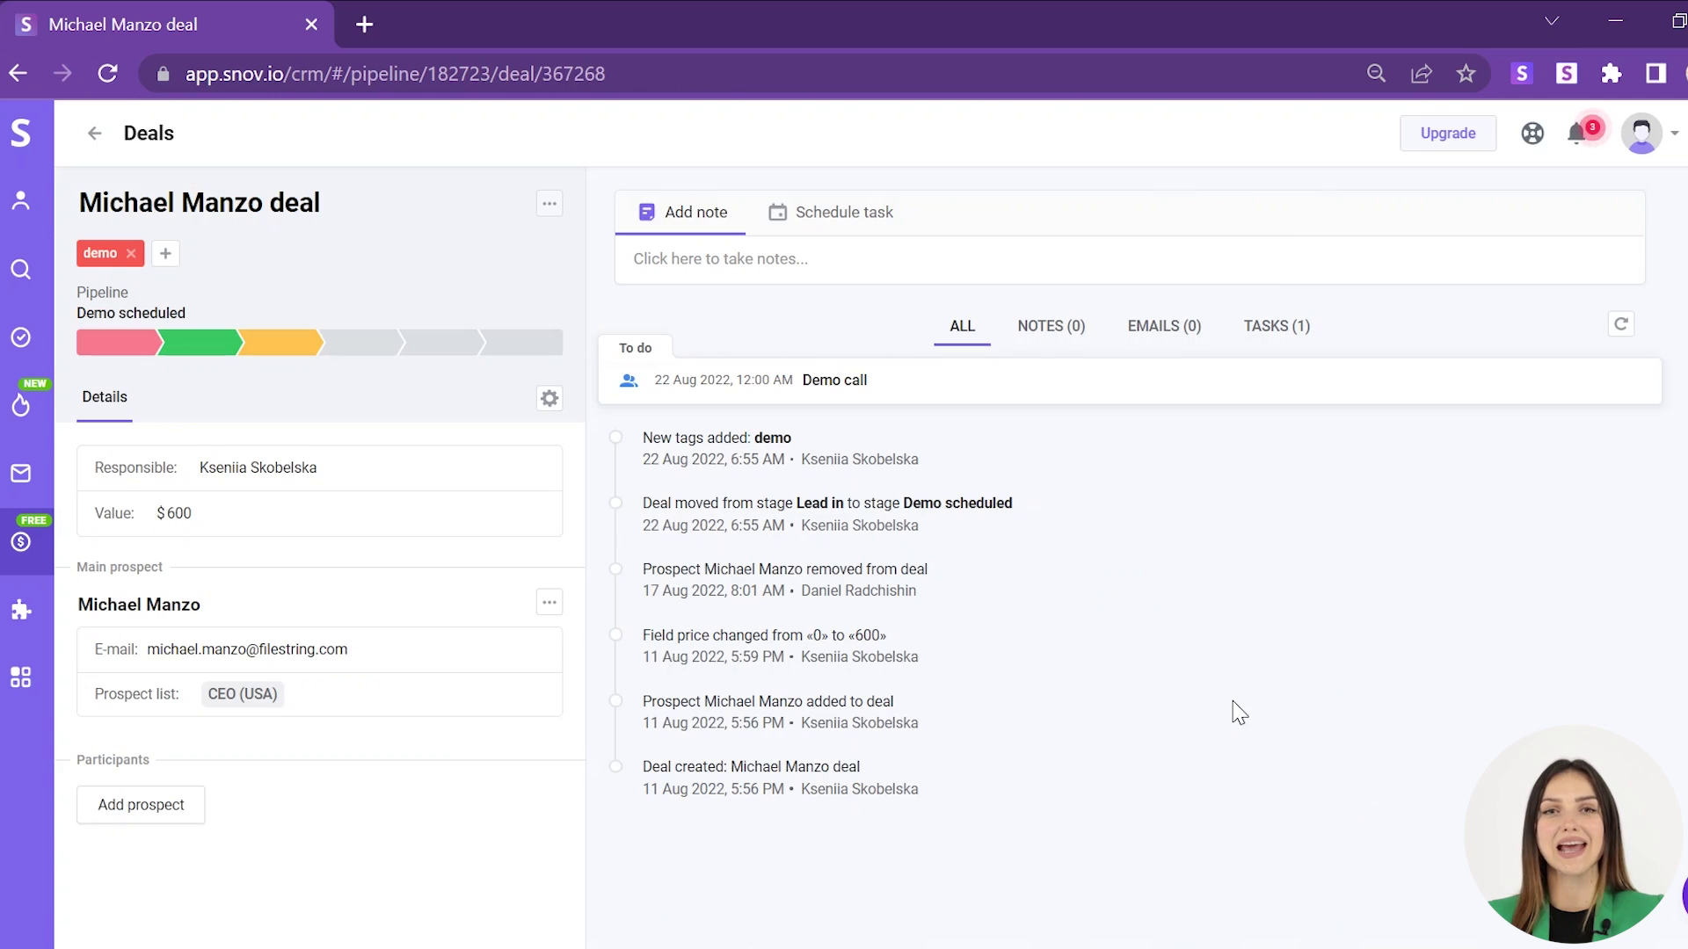
pyautogui.click(1260, 341)
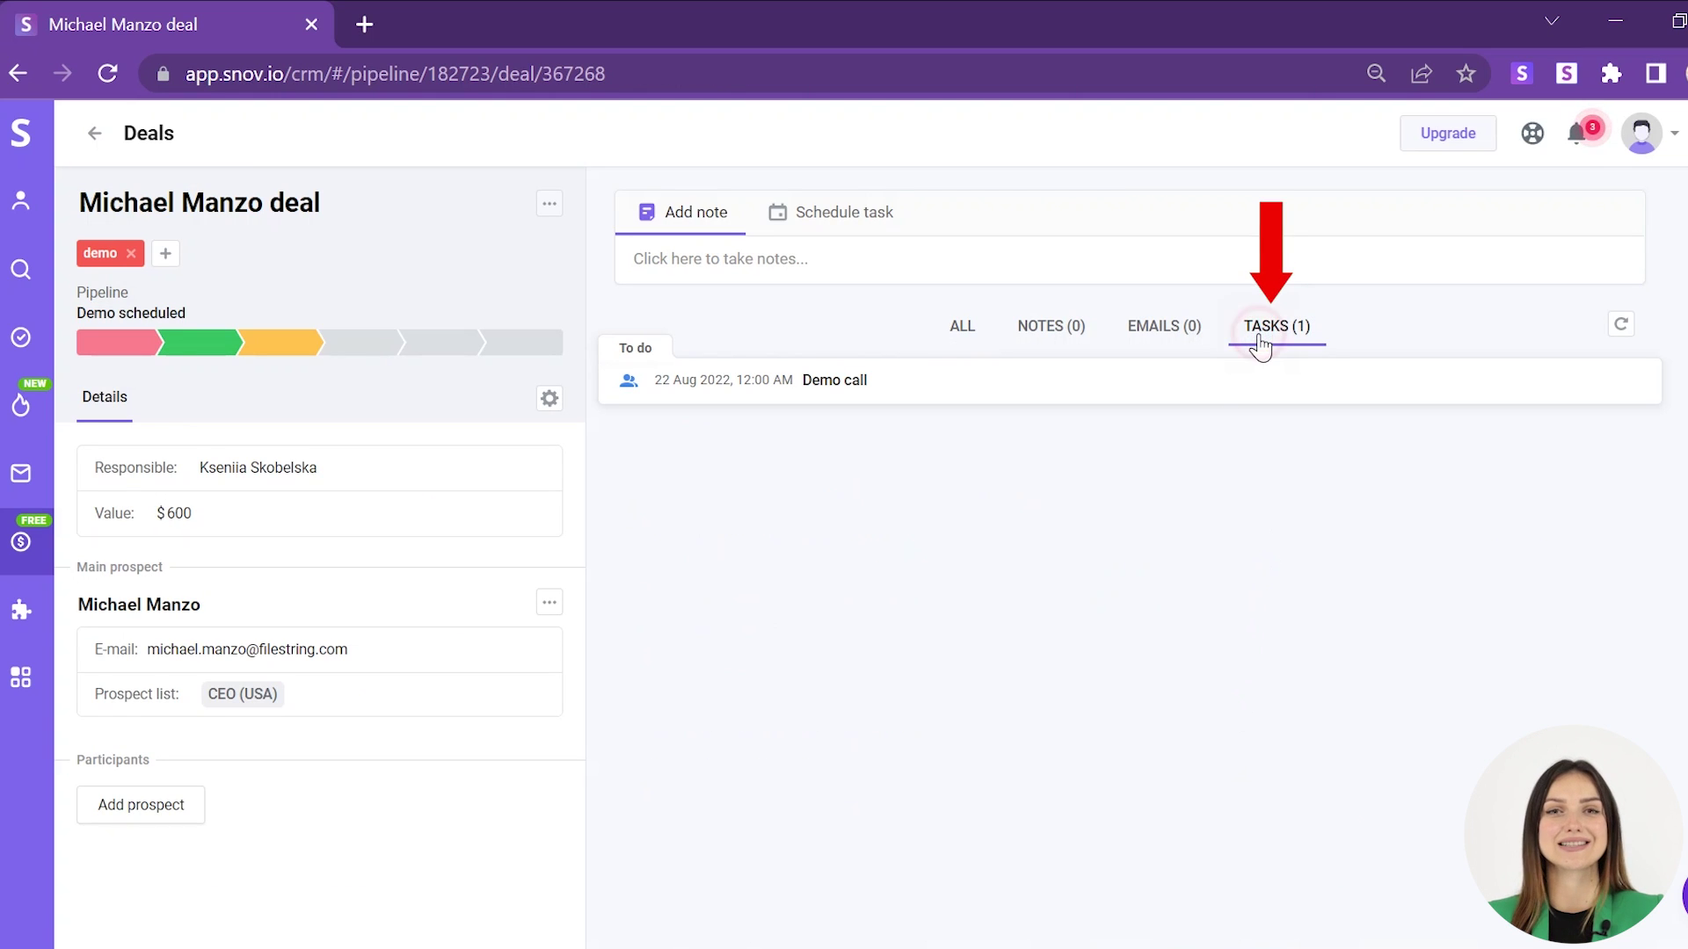
pyautogui.click(830, 382)
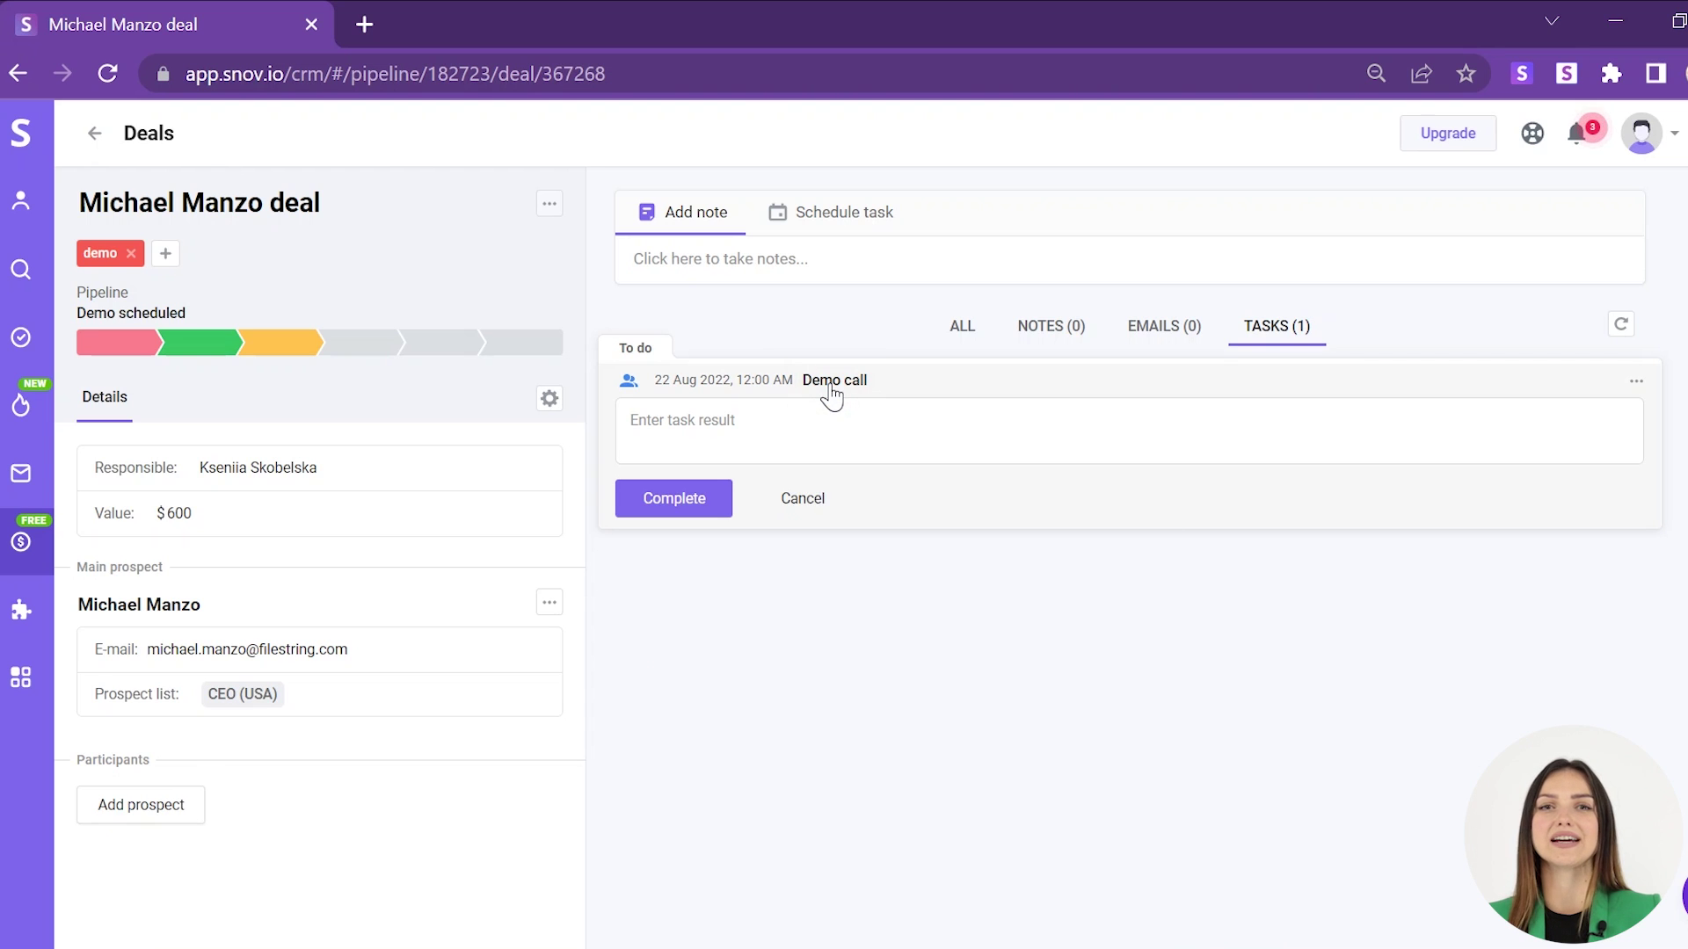
pyautogui.click(701, 500)
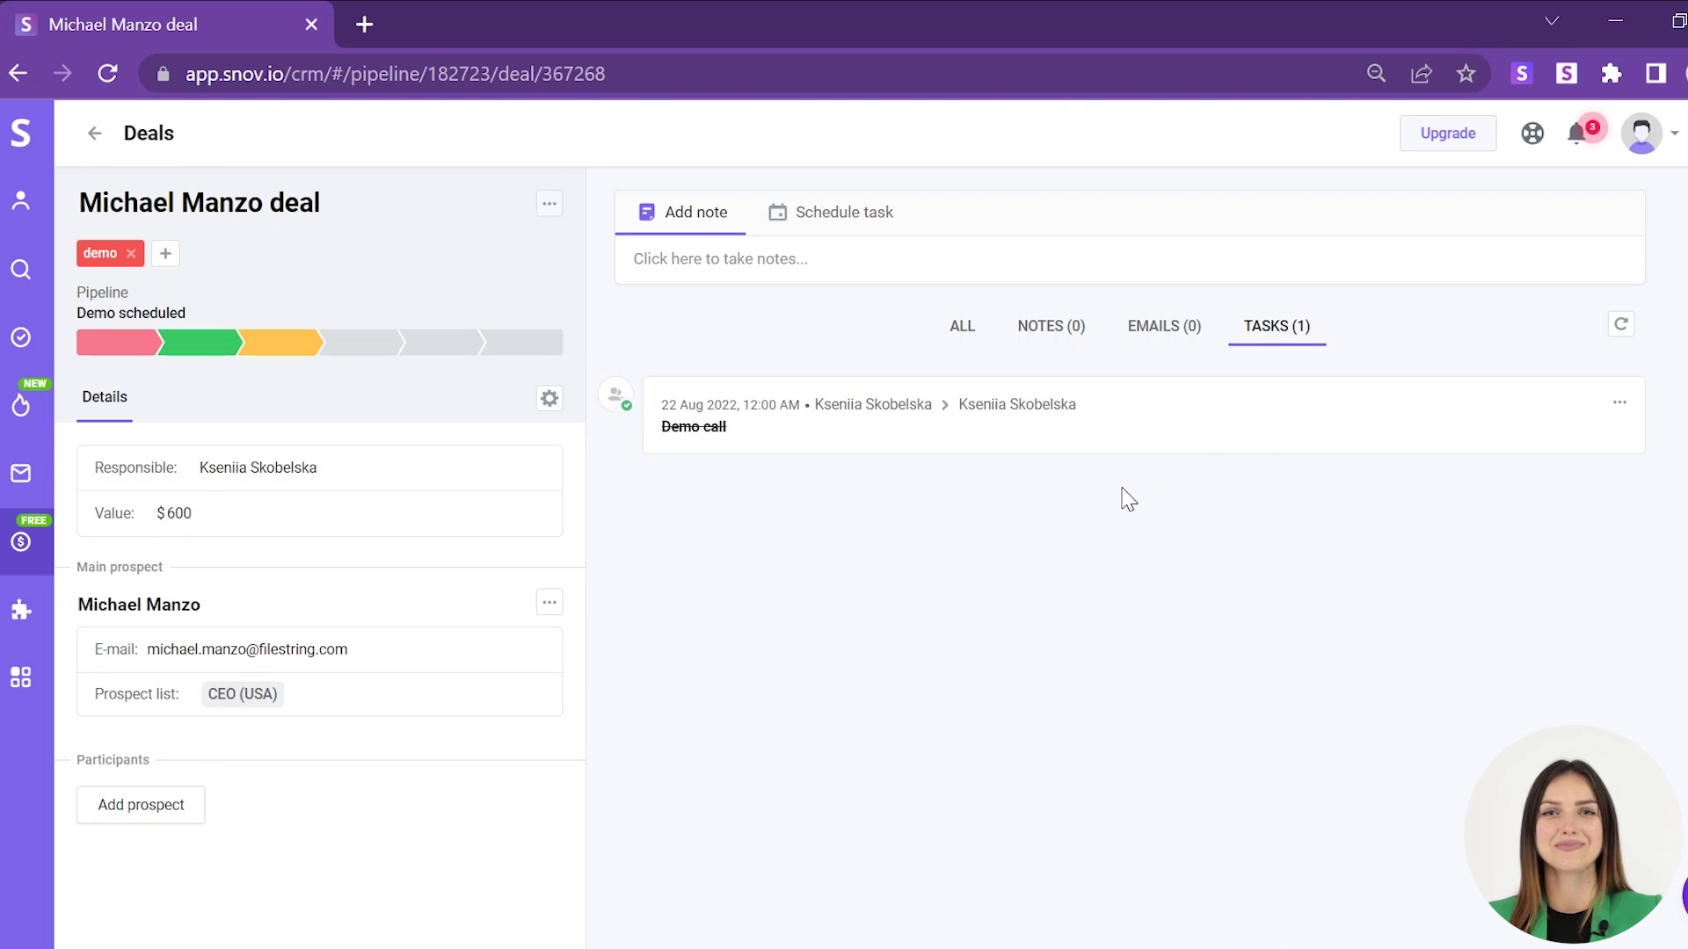
pyautogui.click(1618, 403)
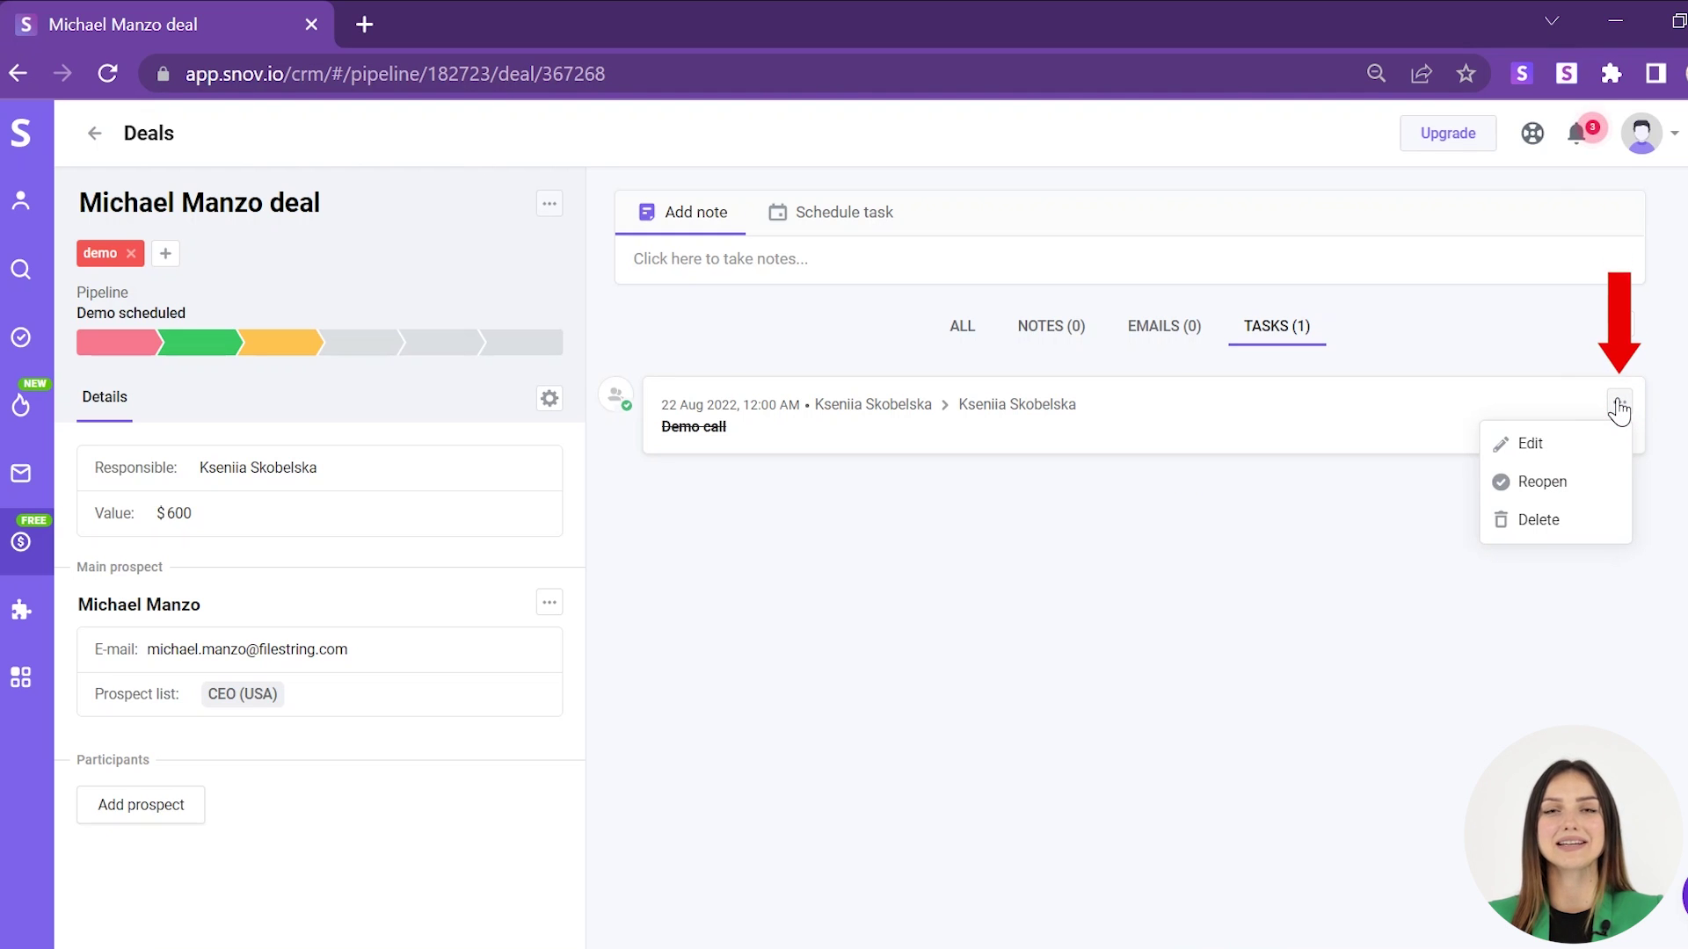